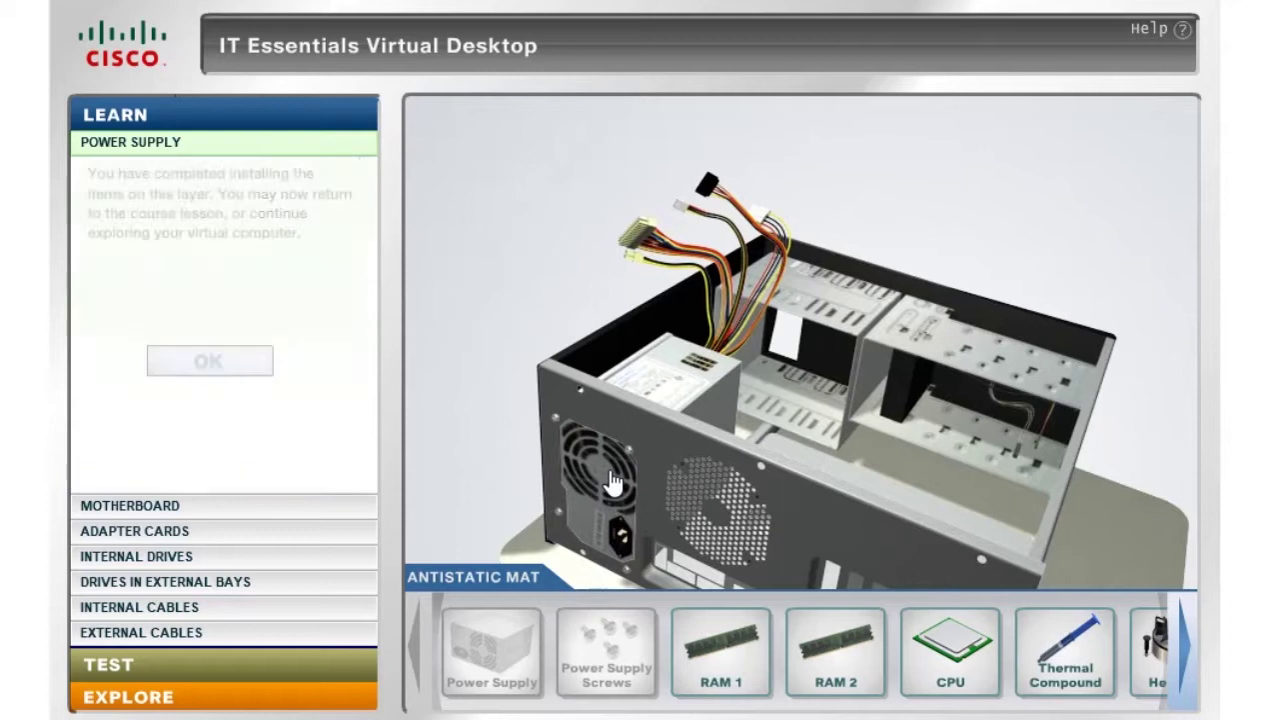
Step: Start the Motherboard layer and install RAM 1 in the rear memory slot, aligned with its key and secured by its latches
left_click(210, 361)
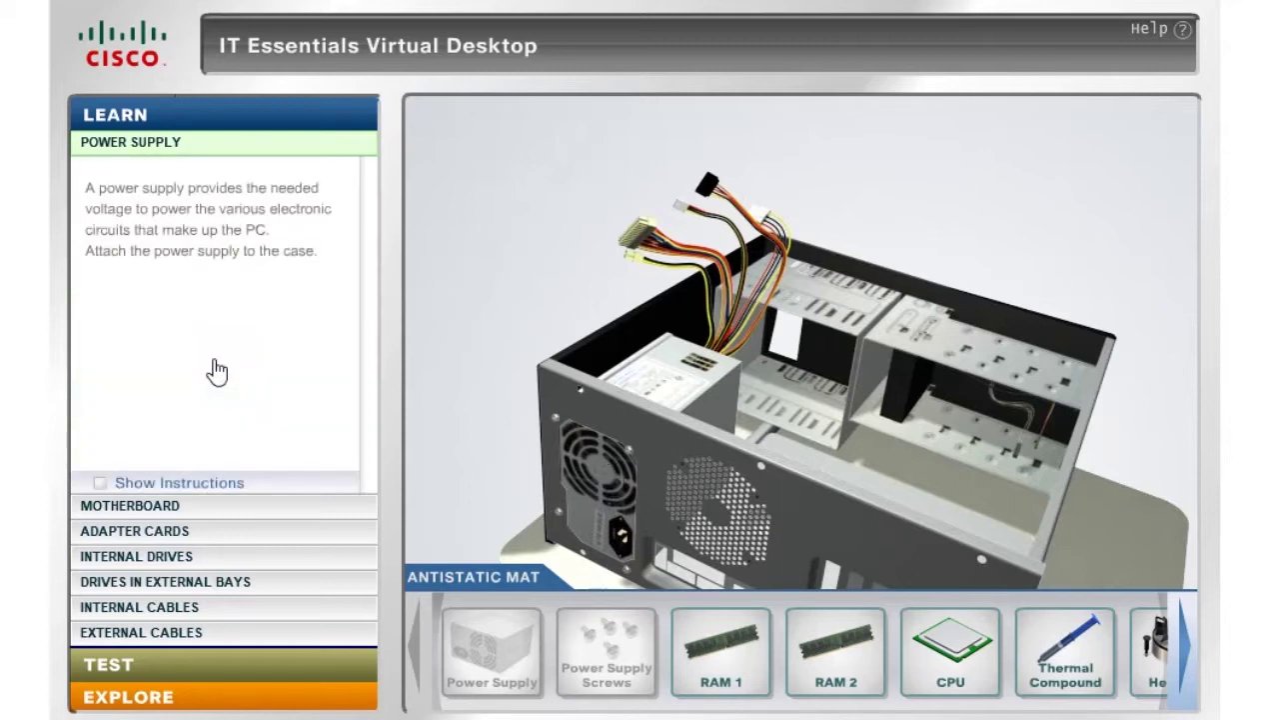
left_click(162, 507)
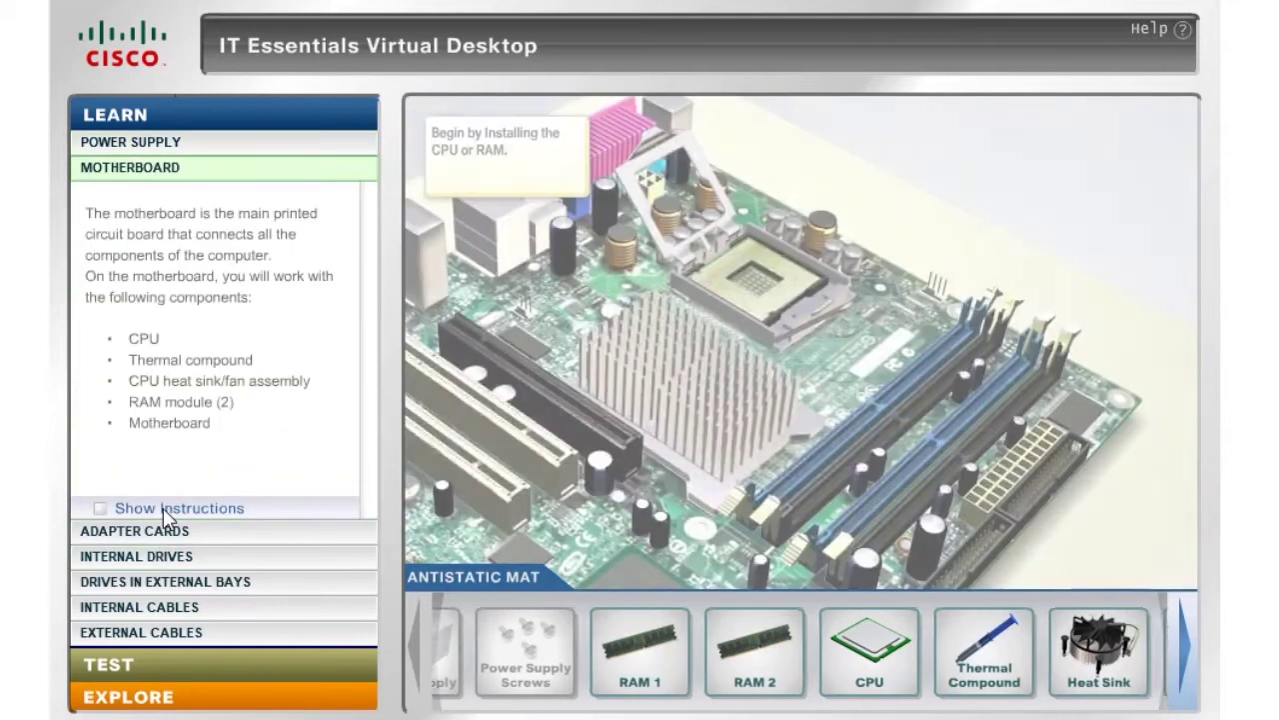
mouse_move(560, 671)
left_click_drag(491, 652, 819, 387)
left_click(495, 182)
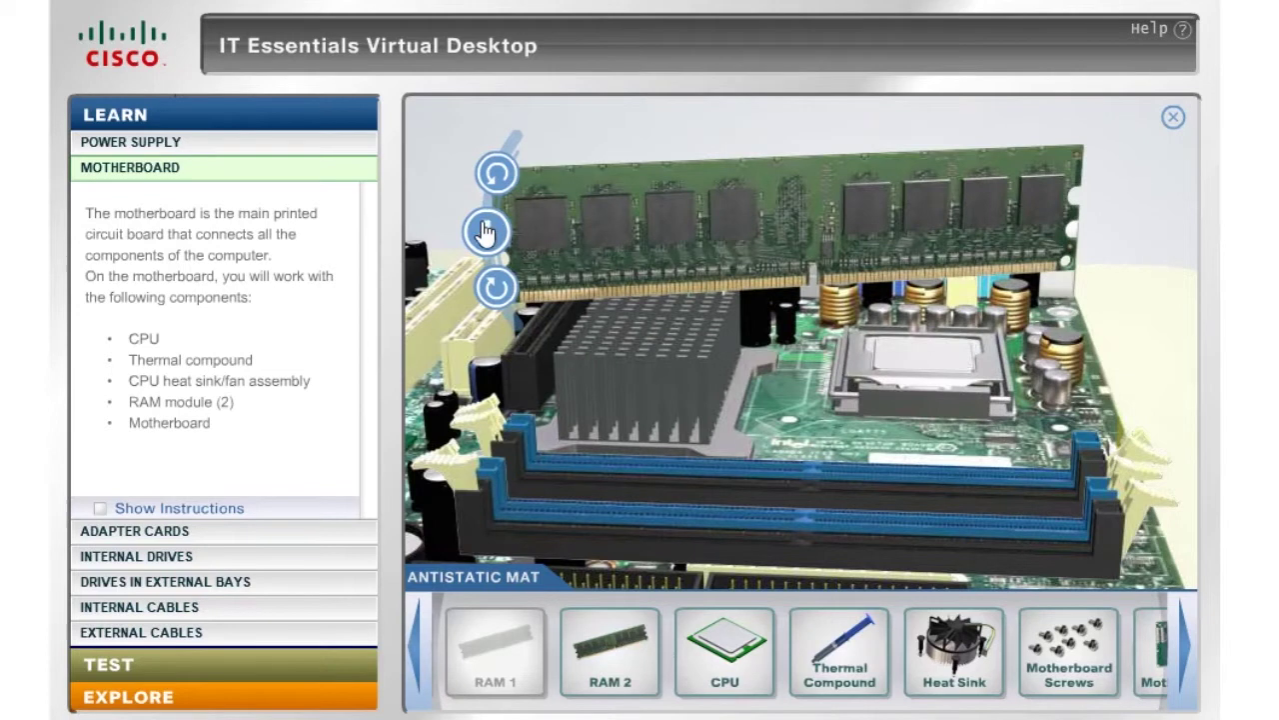
left_click(484, 232)
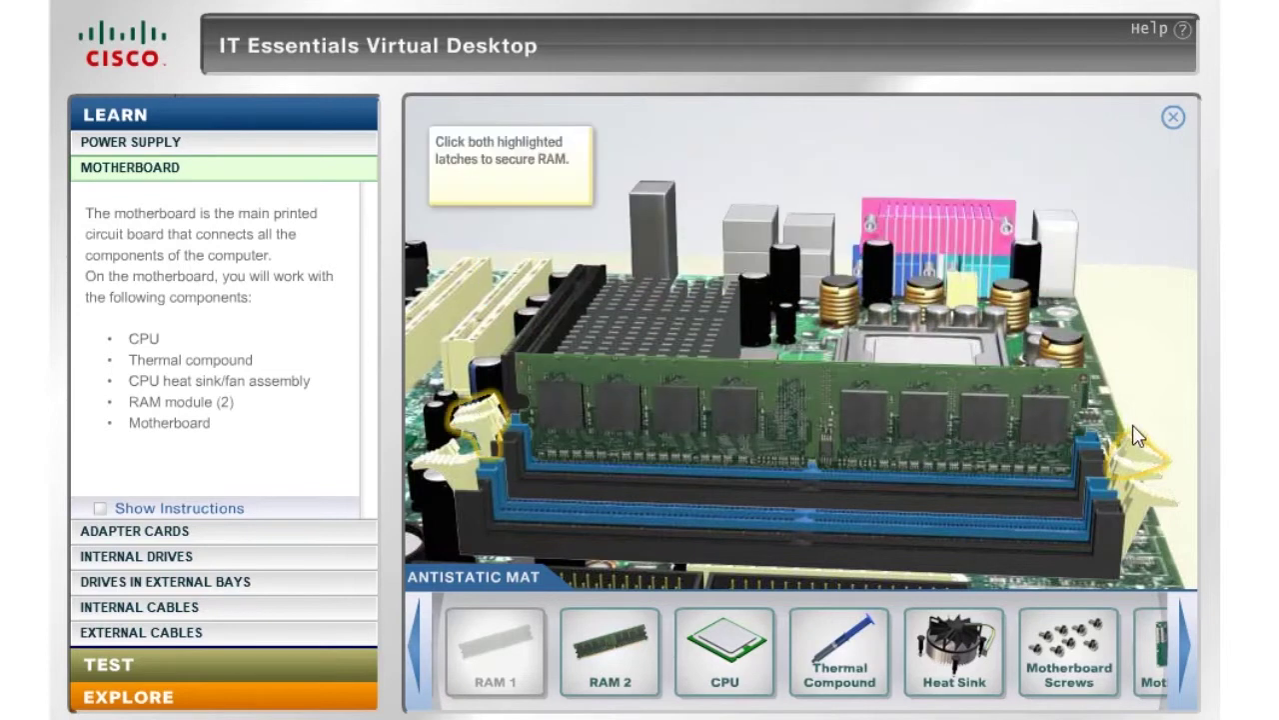
left_click(1144, 471)
Step: Install RAM 2 in the front blue memory slot, turned to match the slot key and secured by its latches
left_click_drag(611, 645, 935, 433)
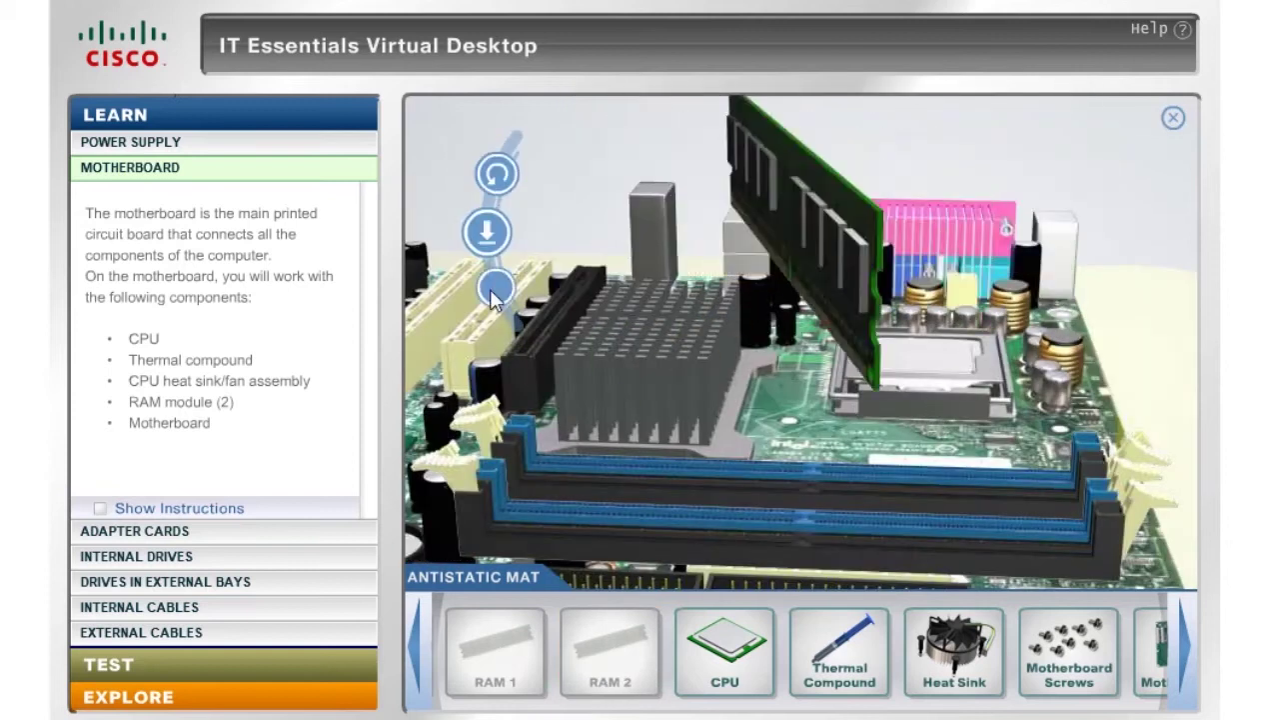
left_click(500, 178)
left_click(489, 233)
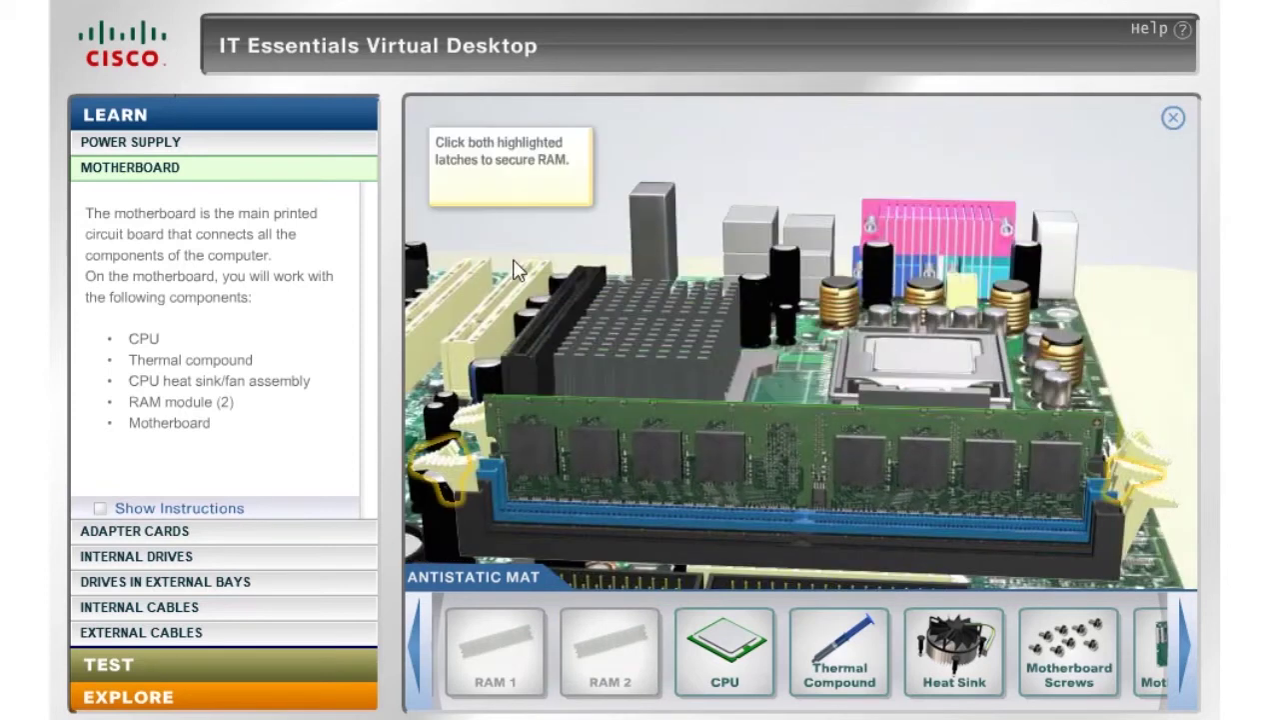
left_click(1140, 492)
Step: Seat the CPU in its socket in the correct orientation and lock it with the load plate and lever
left_click_drag(736, 650, 760, 240)
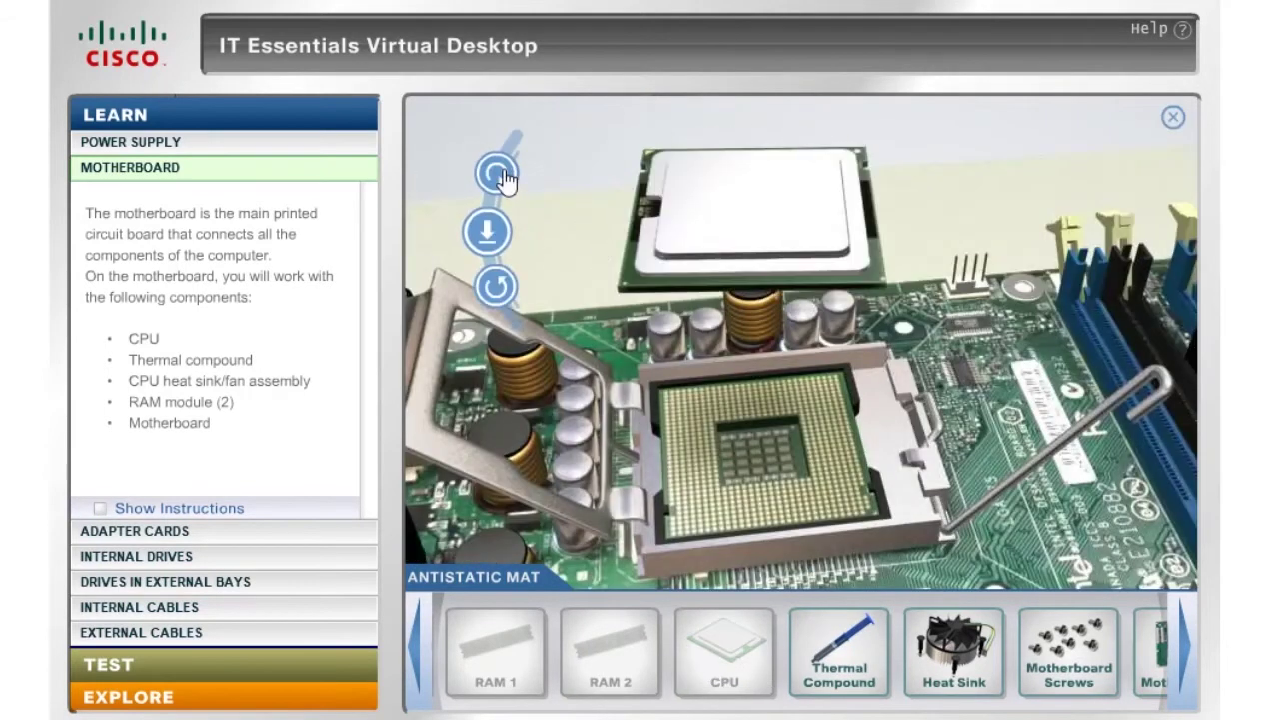
left_click(497, 175)
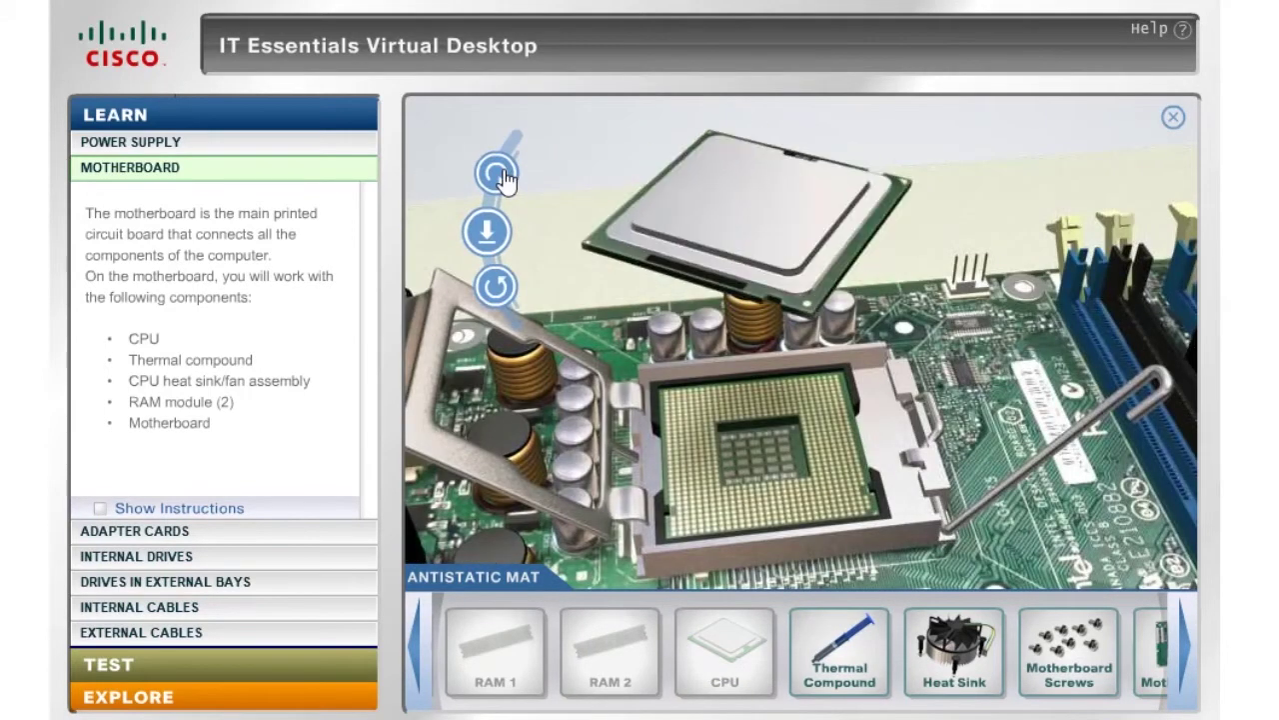
left_click(487, 230)
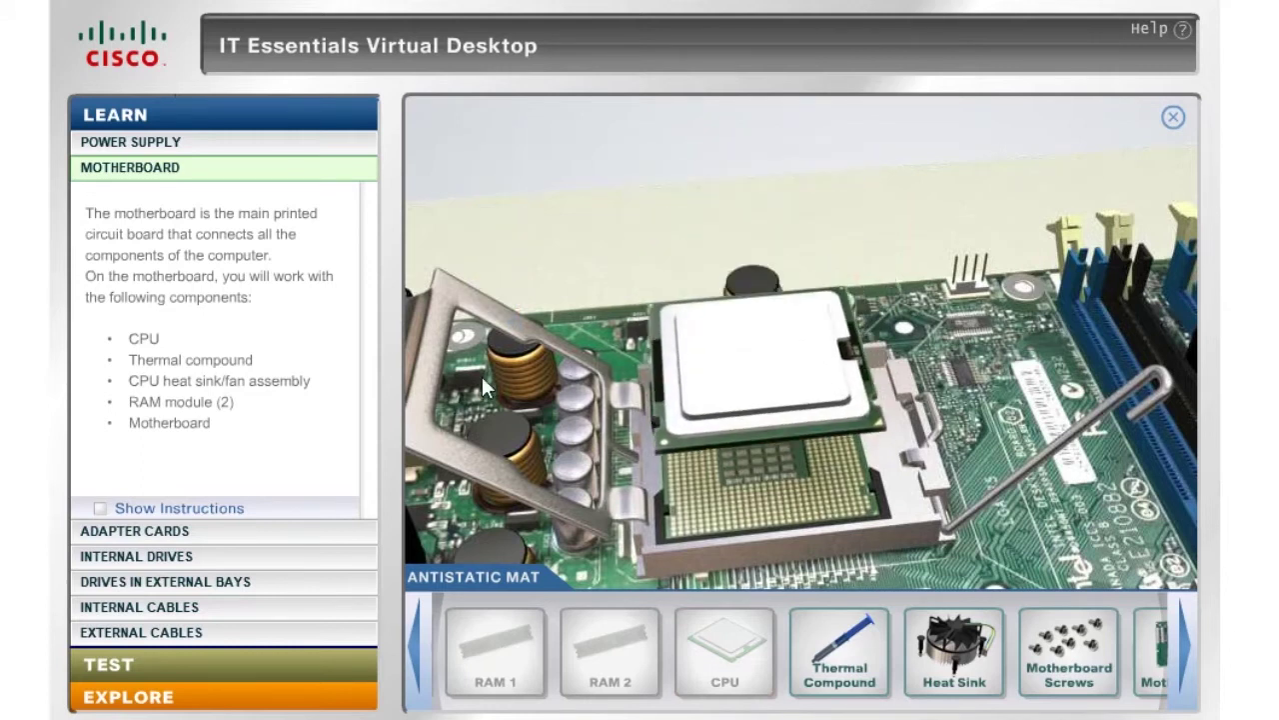
left_click(430, 372)
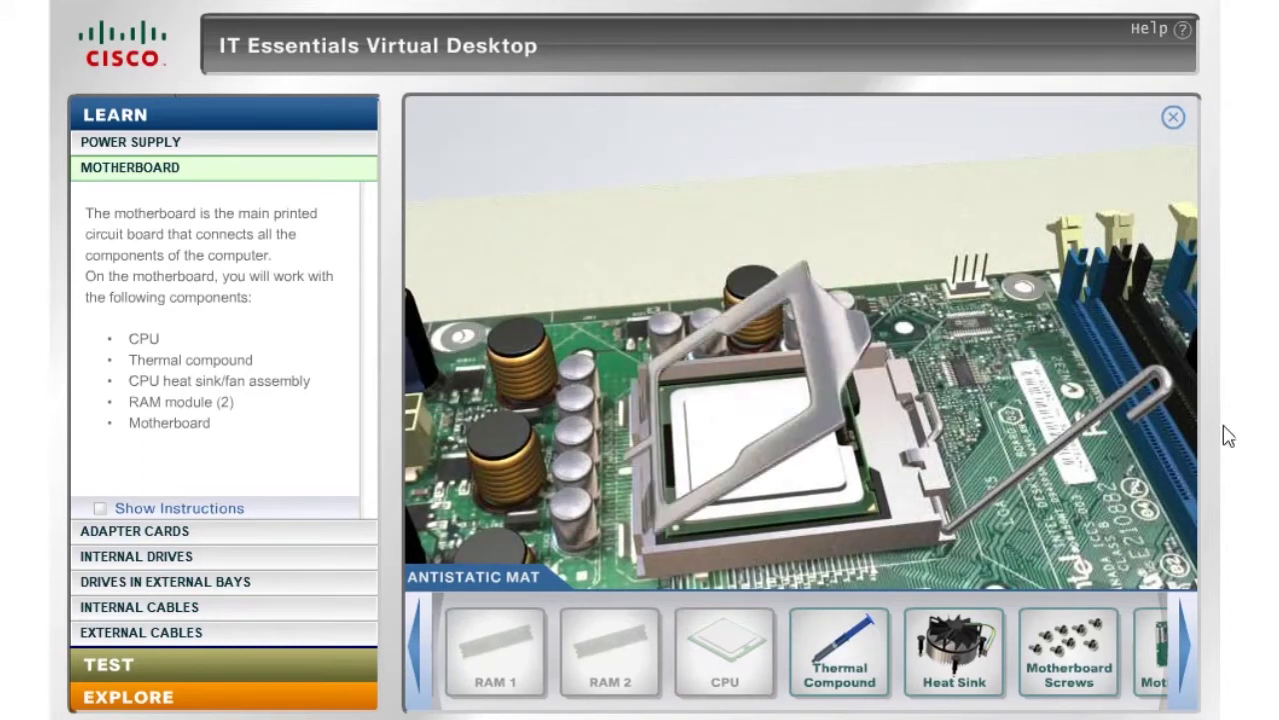
left_click(1157, 400)
Step: Apply thermal compound to the CPU and fasten the heat sink/fan assembly over it
left_click_drag(843, 655, 885, 205)
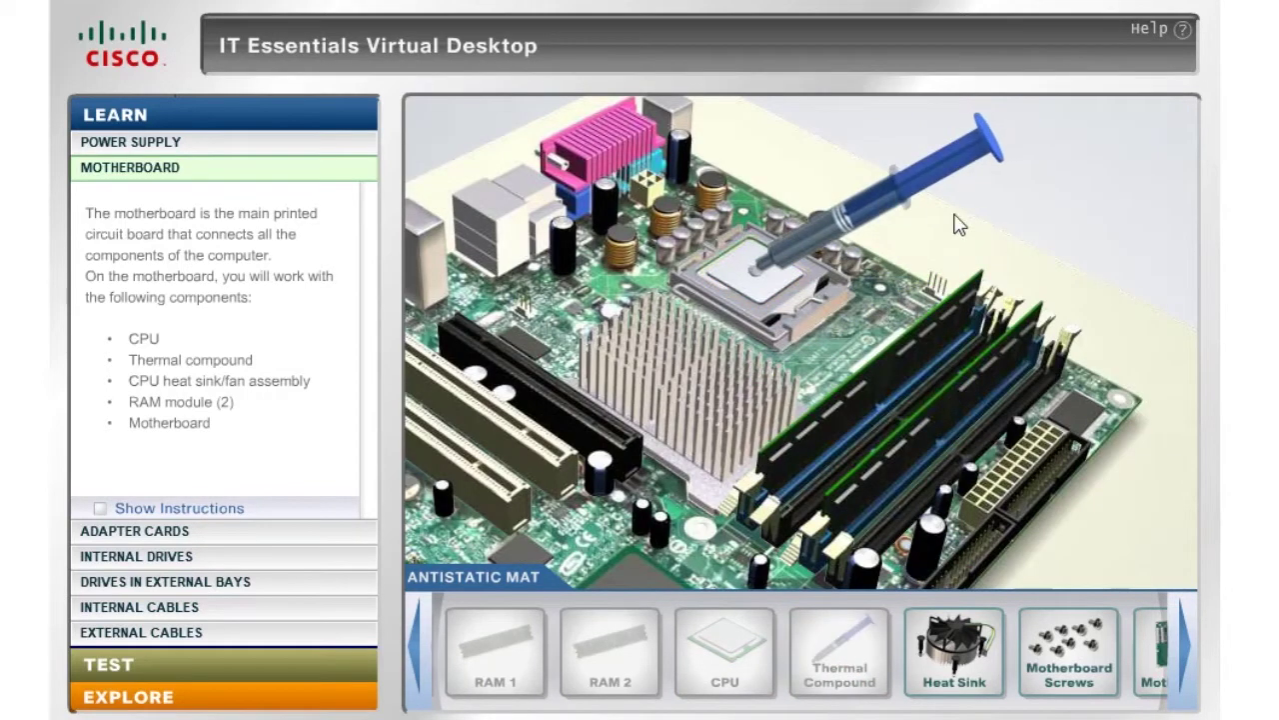
left_click_drag(955, 649, 789, 210)
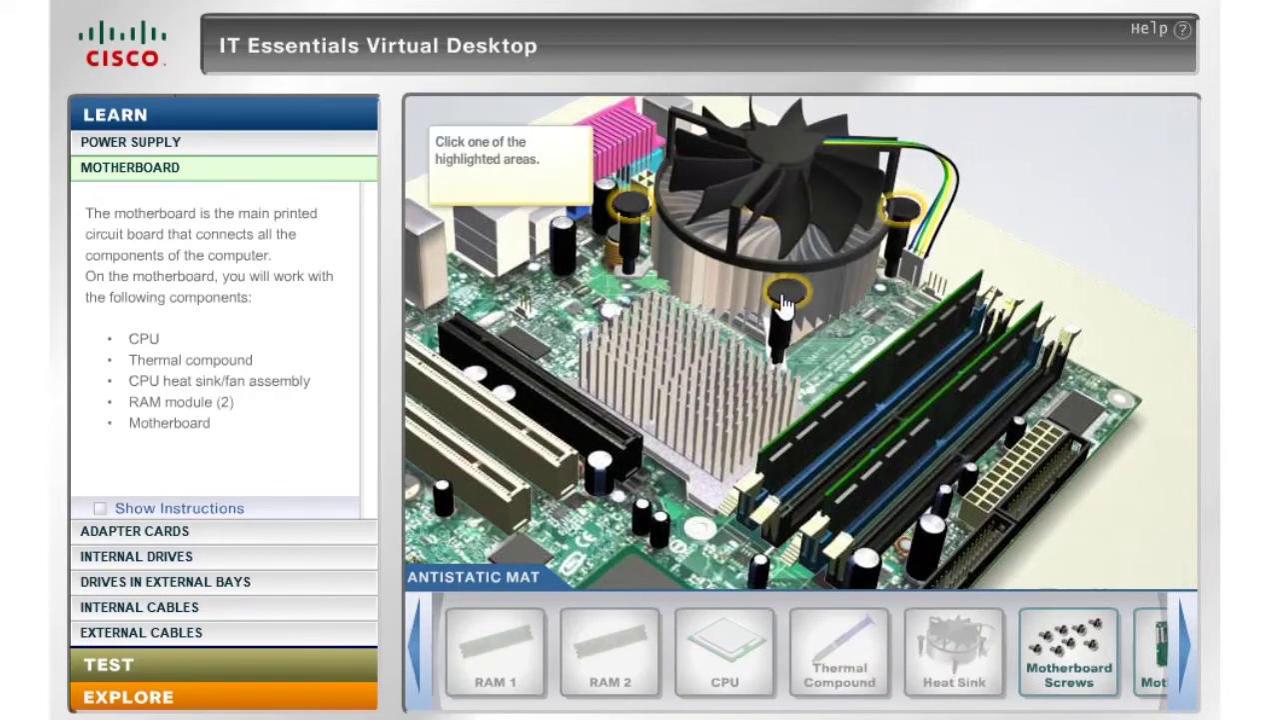
left_click(785, 300)
Step: Rotate the heat sink fan's power connector into alignment and plug it into the motherboard header
left_click(908, 272)
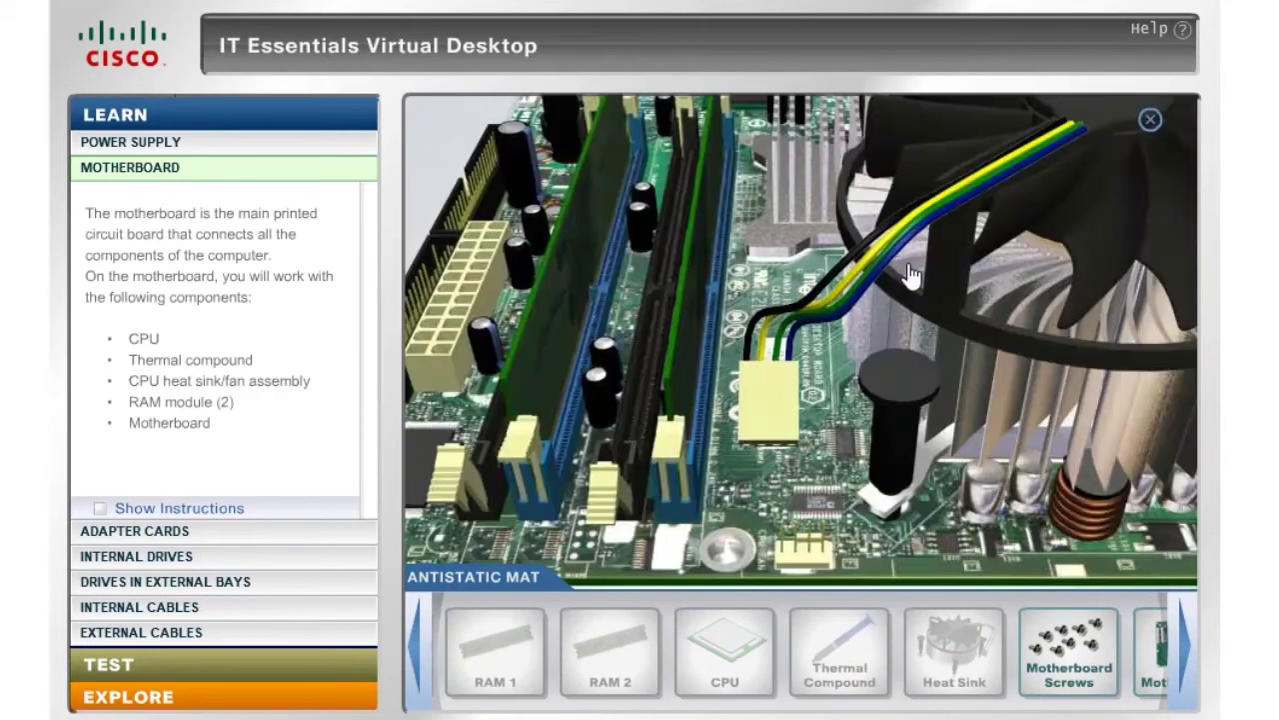
left_click(502, 173)
left_click(503, 178)
left_click(503, 178)
left_click(483, 228)
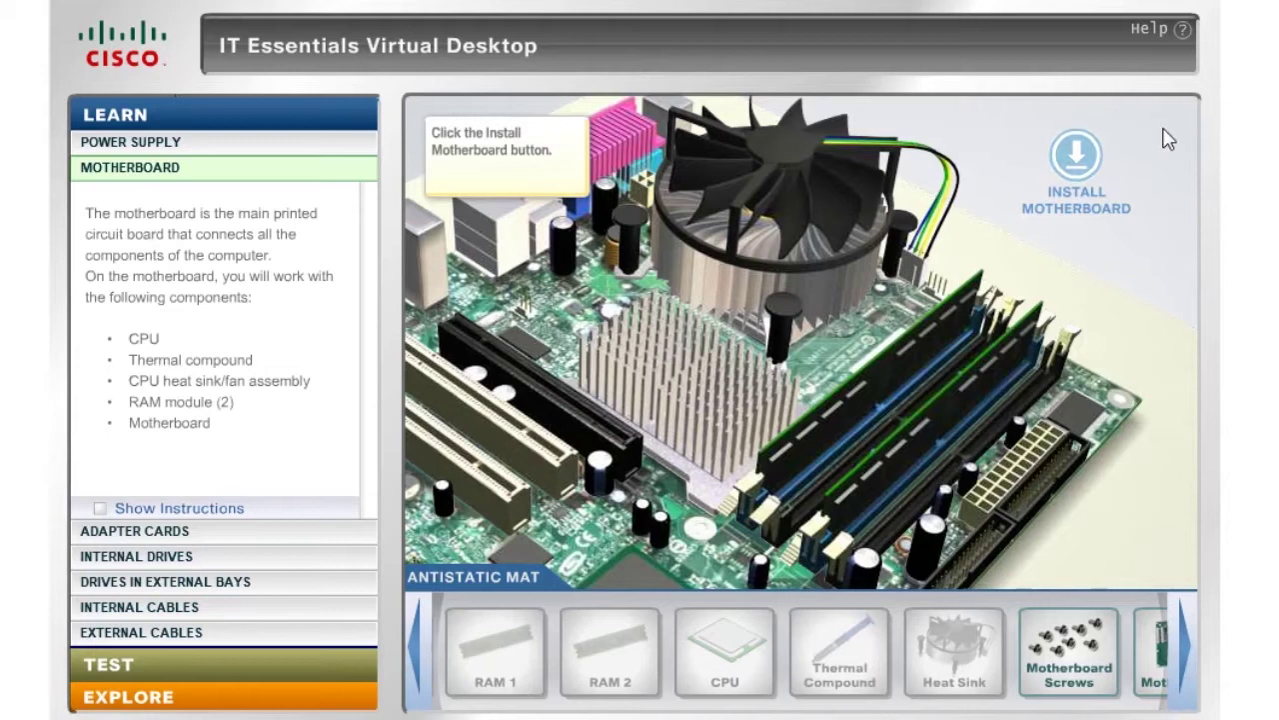
Step: Move the assembled motherboard to the case, turn it so its ports face the rear openings, and seat it
left_click(1072, 178)
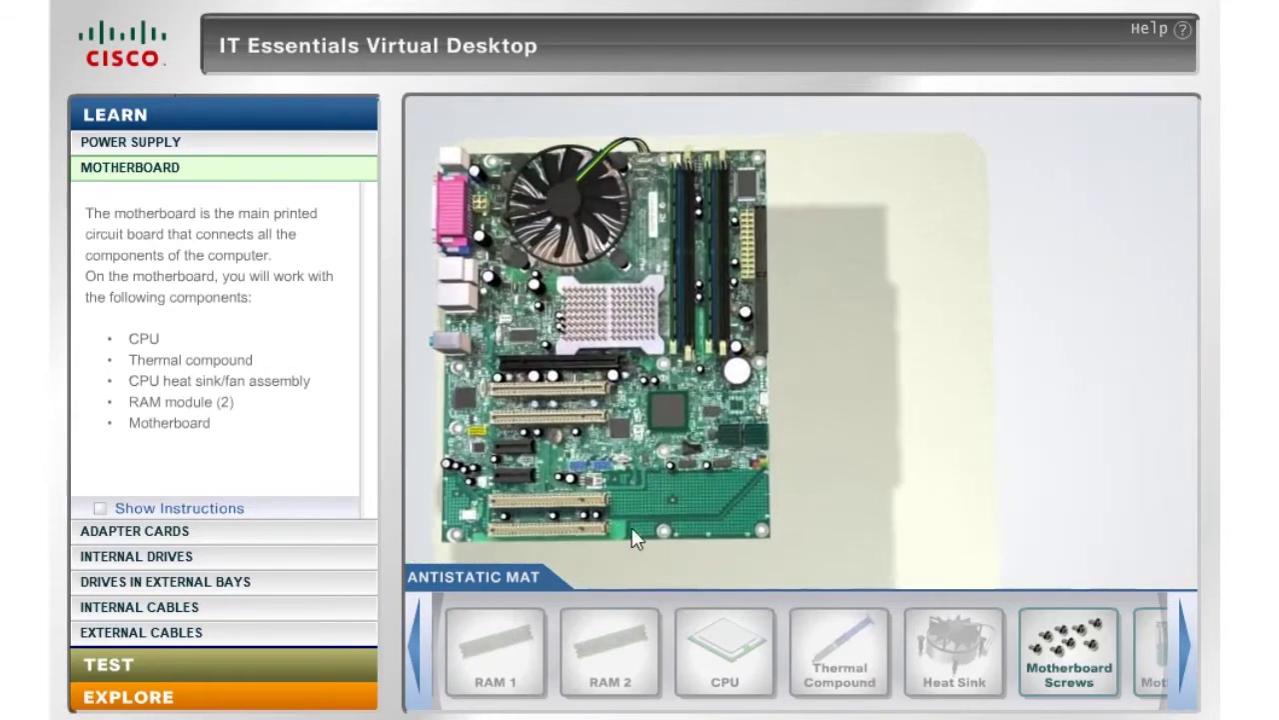
left_click(657, 525)
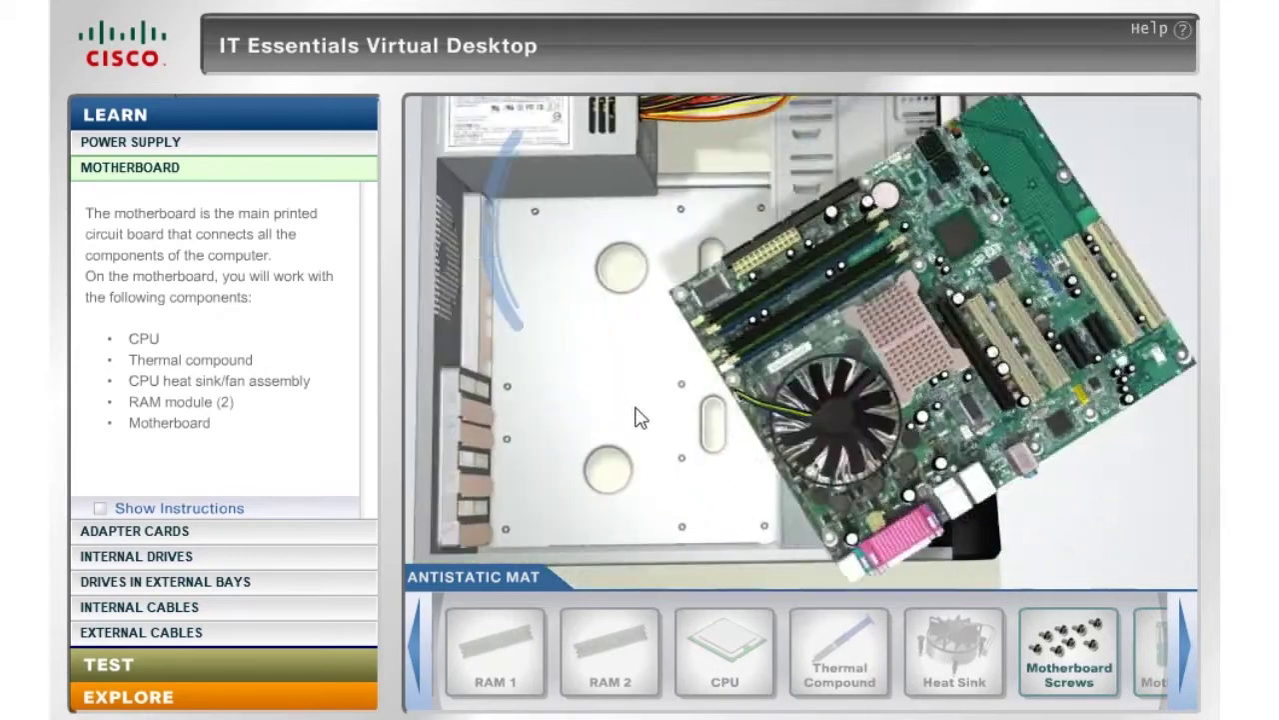
left_click(497, 175)
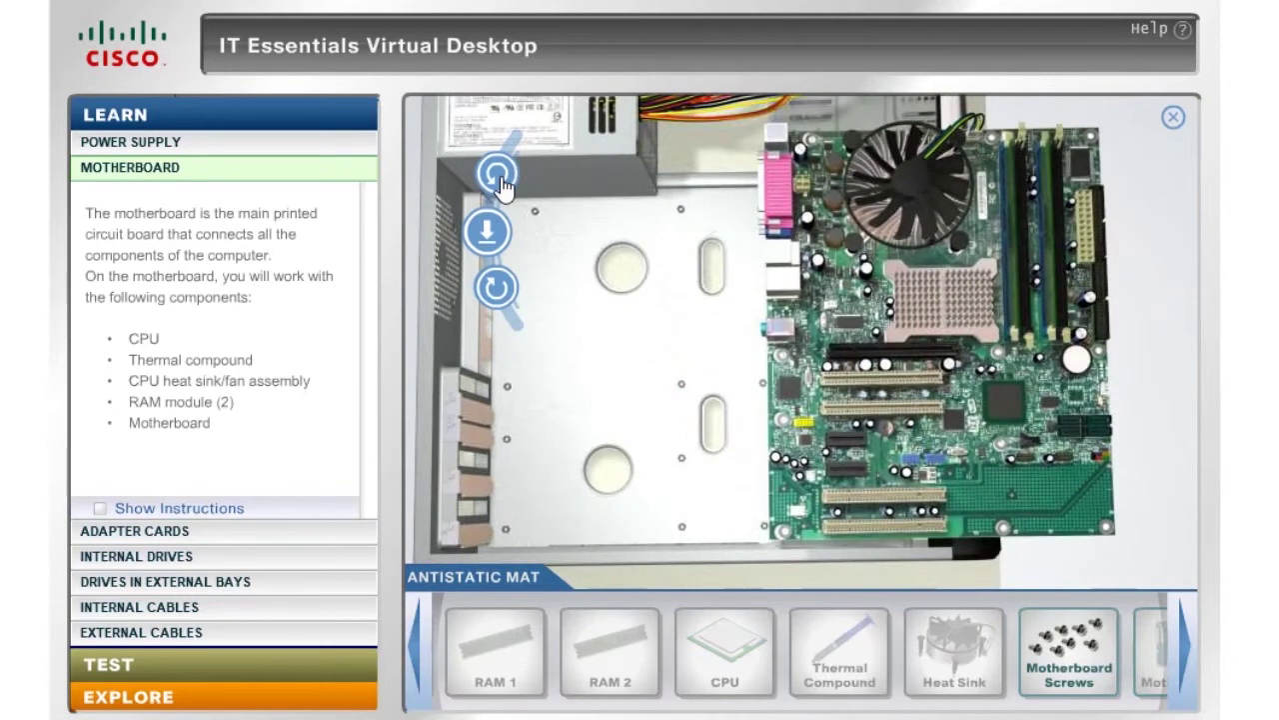
left_click(487, 231)
Step: Fasten the motherboard to the case with the motherboard screws and finish the Motherboard layer
left_click(1055, 659)
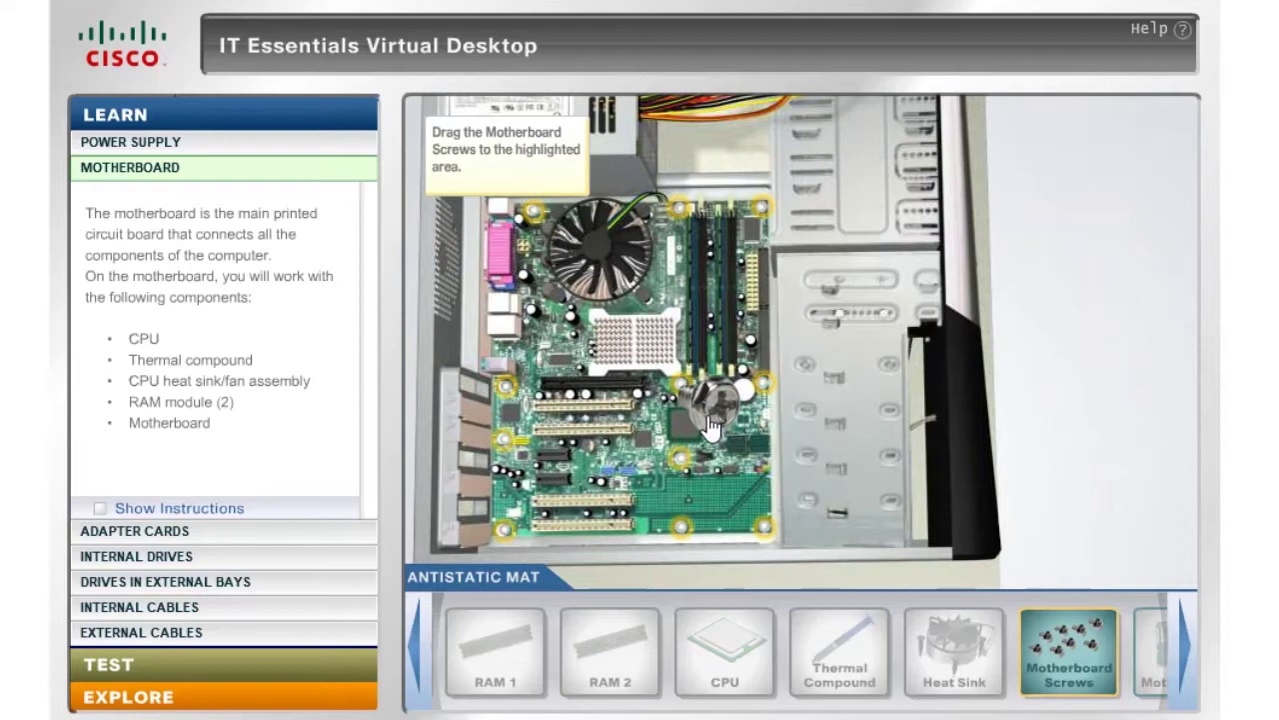
left_click(710, 424)
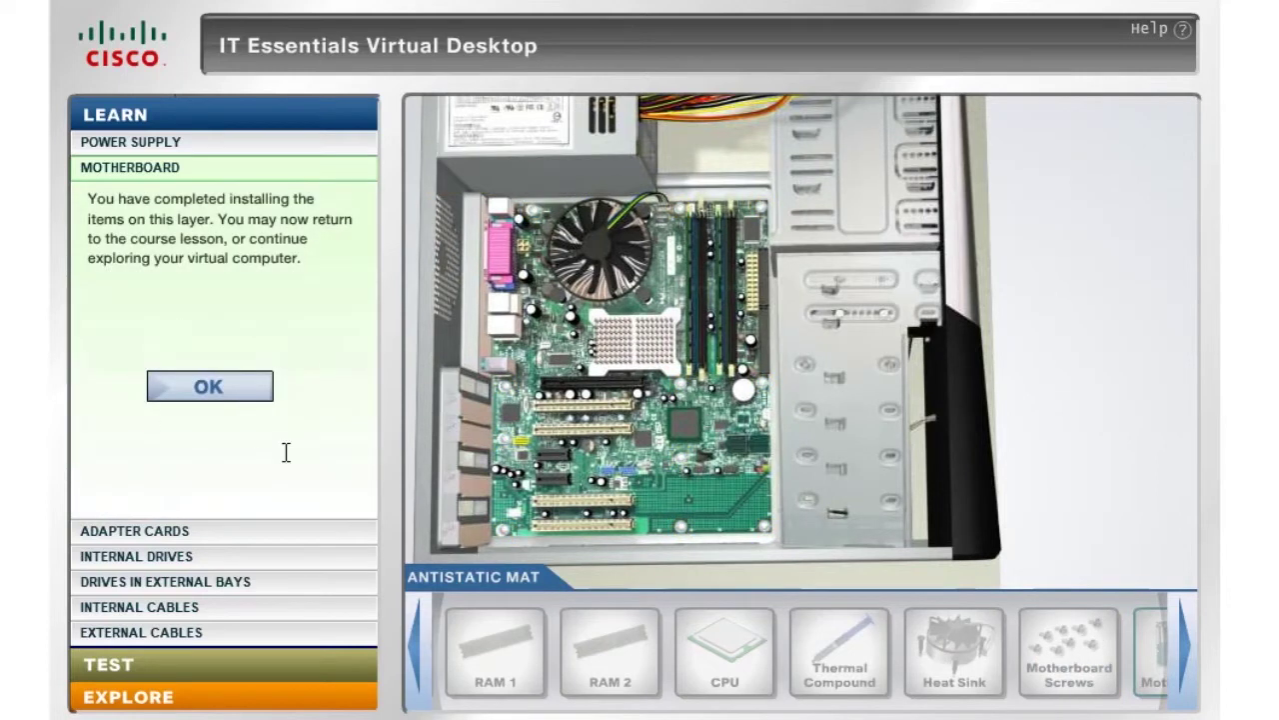
left_click(210, 387)
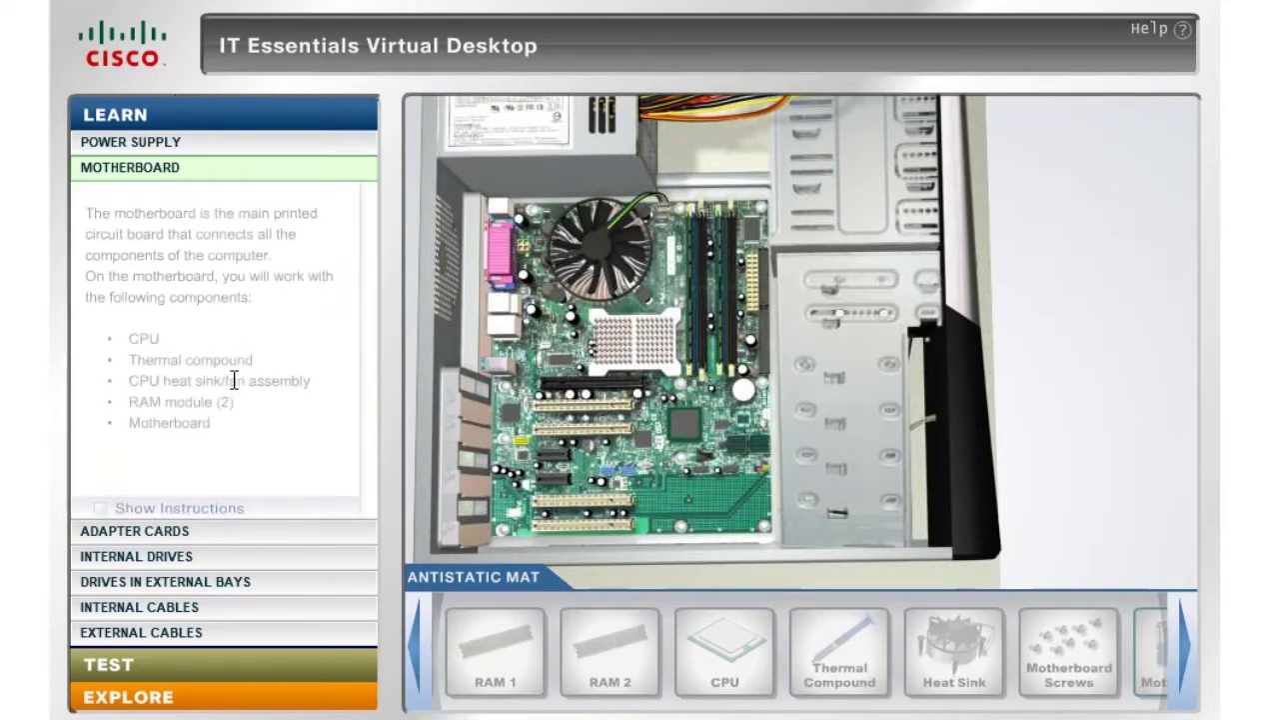
Step: Start the Adapter Cards layer and install the NIC and the wireless NIC, fastening each with its own screw
left_click(235, 532)
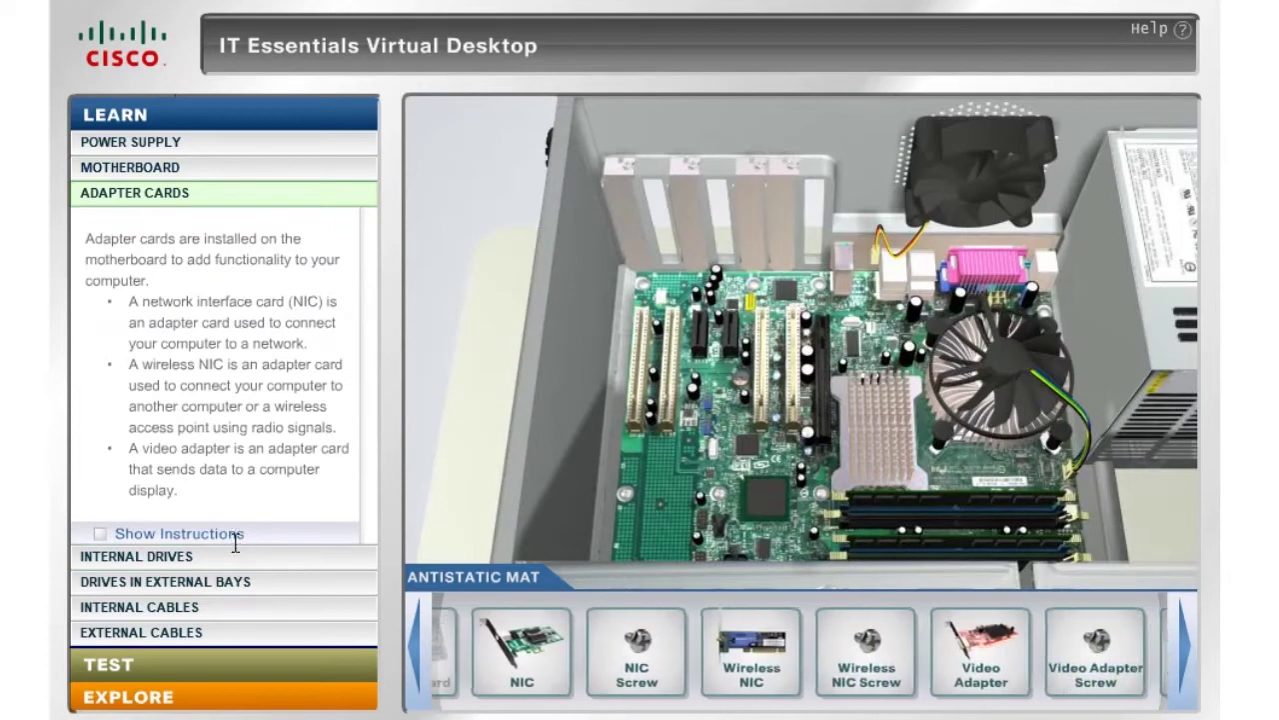
left_click_drag(479, 684, 724, 328)
left_click_drag(599, 651, 775, 232)
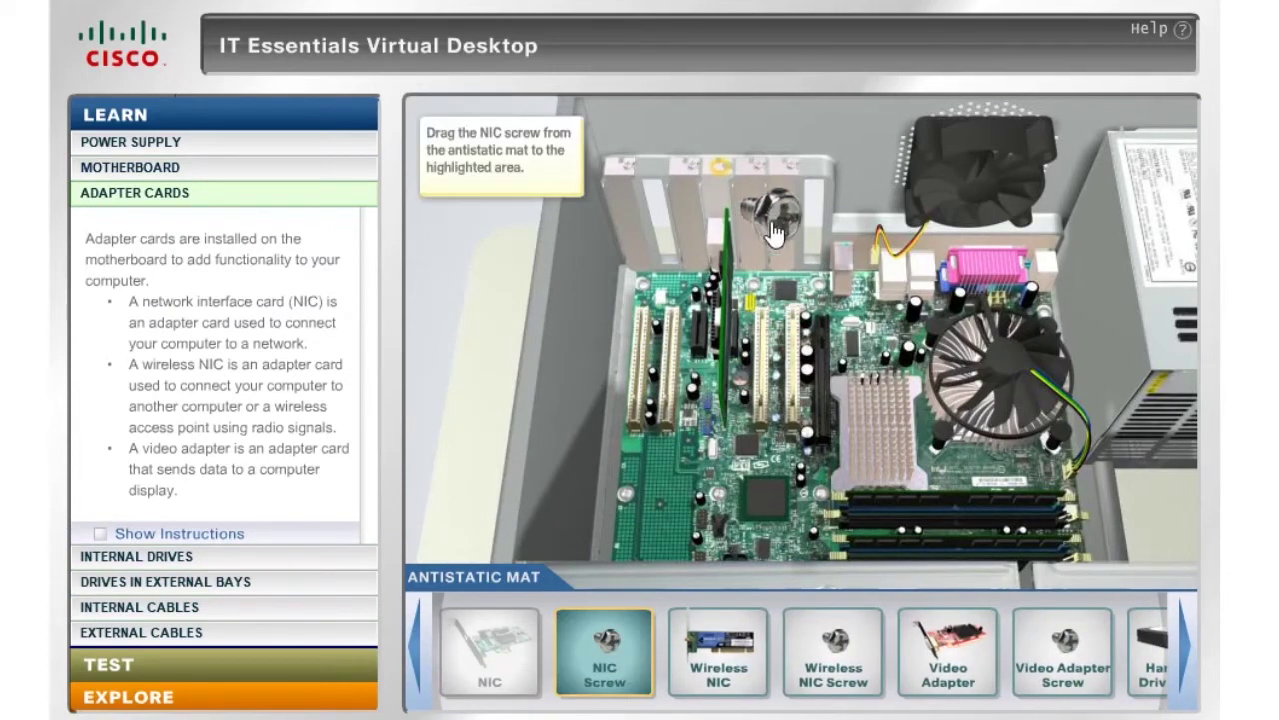
left_click_drag(744, 190, 745, 188)
left_click_drag(718, 645, 697, 341)
left_click_drag(834, 650, 651, 214)
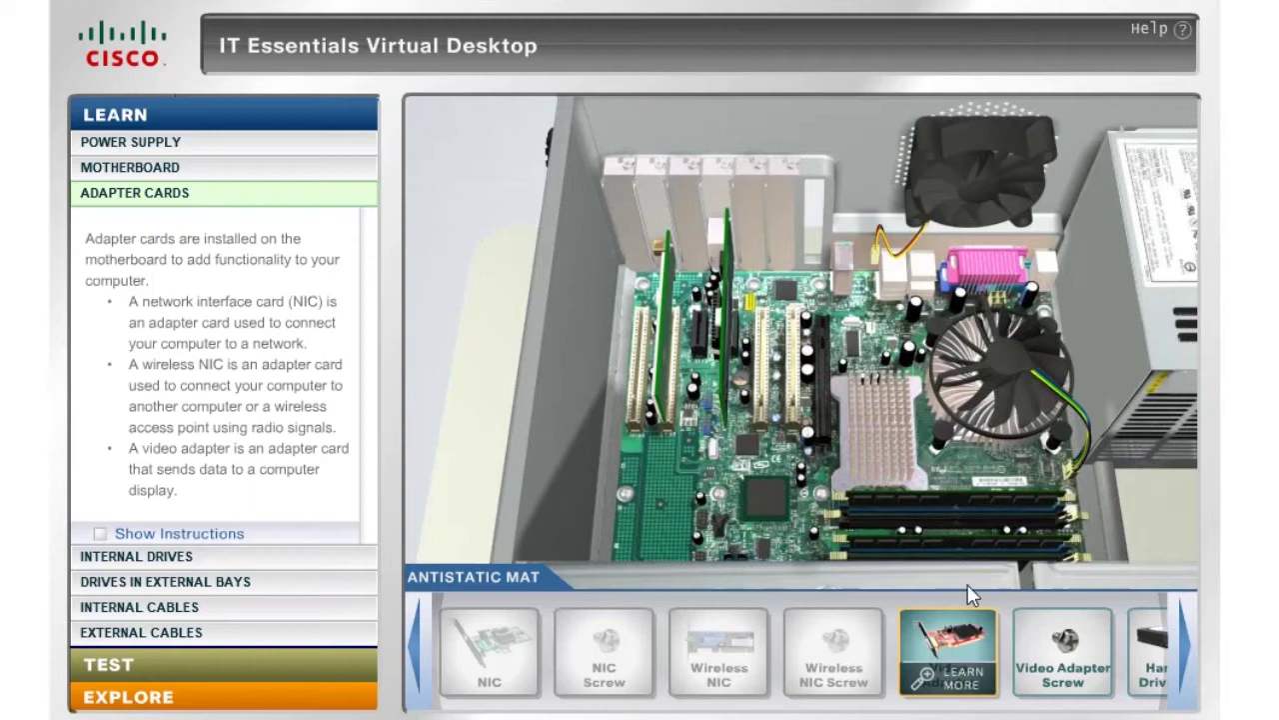
Step: Install the video adapter in its expansion slot, fasten it with its screw, and finish the Adapter Cards layer
left_click_drag(967, 636, 804, 330)
left_click_drag(1077, 669, 821, 168)
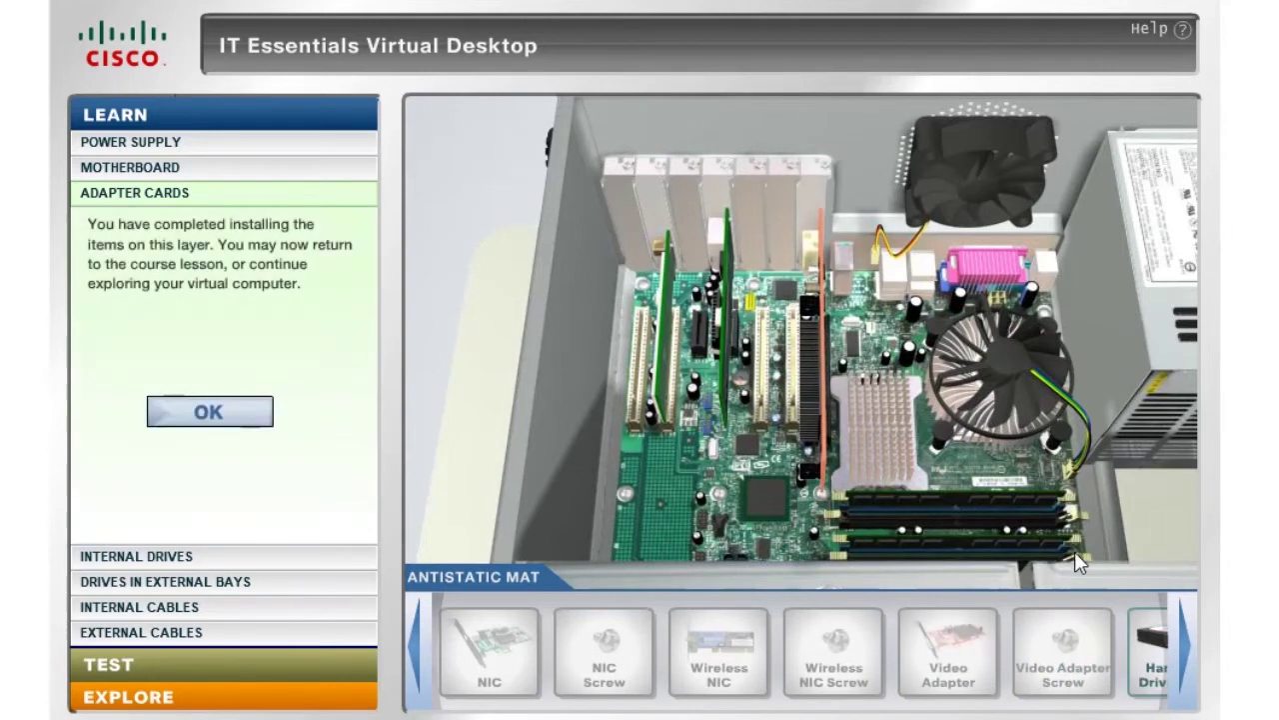
left_click(209, 416)
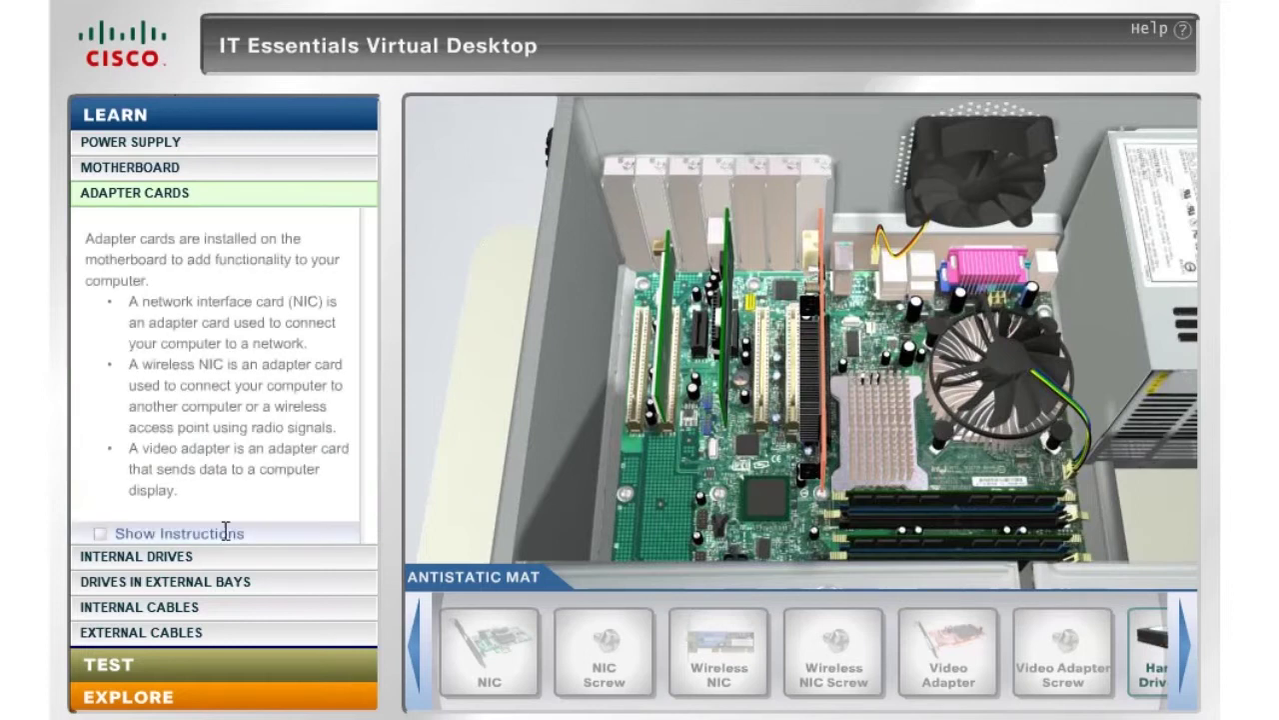
Step: Complete the Internal Drives layer by inserting the correctly rotated hard disk drive into its bay and fastening it with the HDD screws
left_click(235, 559)
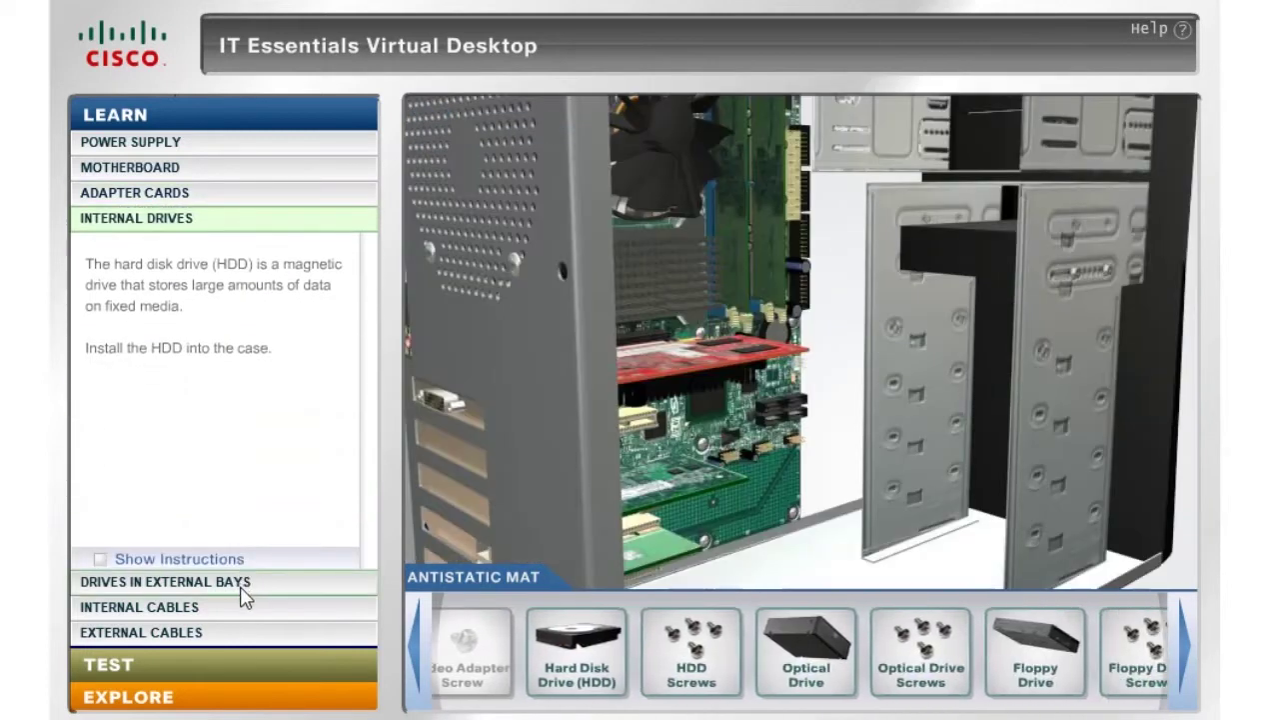
left_click_drag(500, 669, 868, 377)
left_click(596, 276)
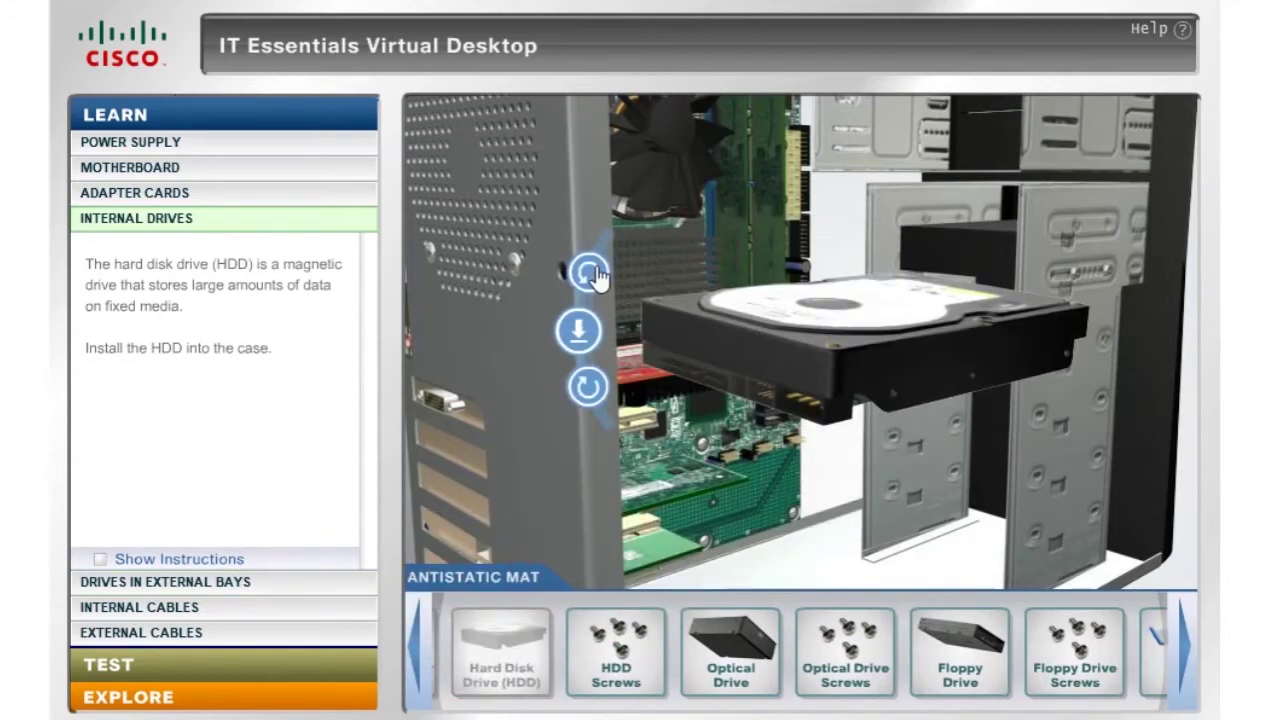
left_click(594, 341)
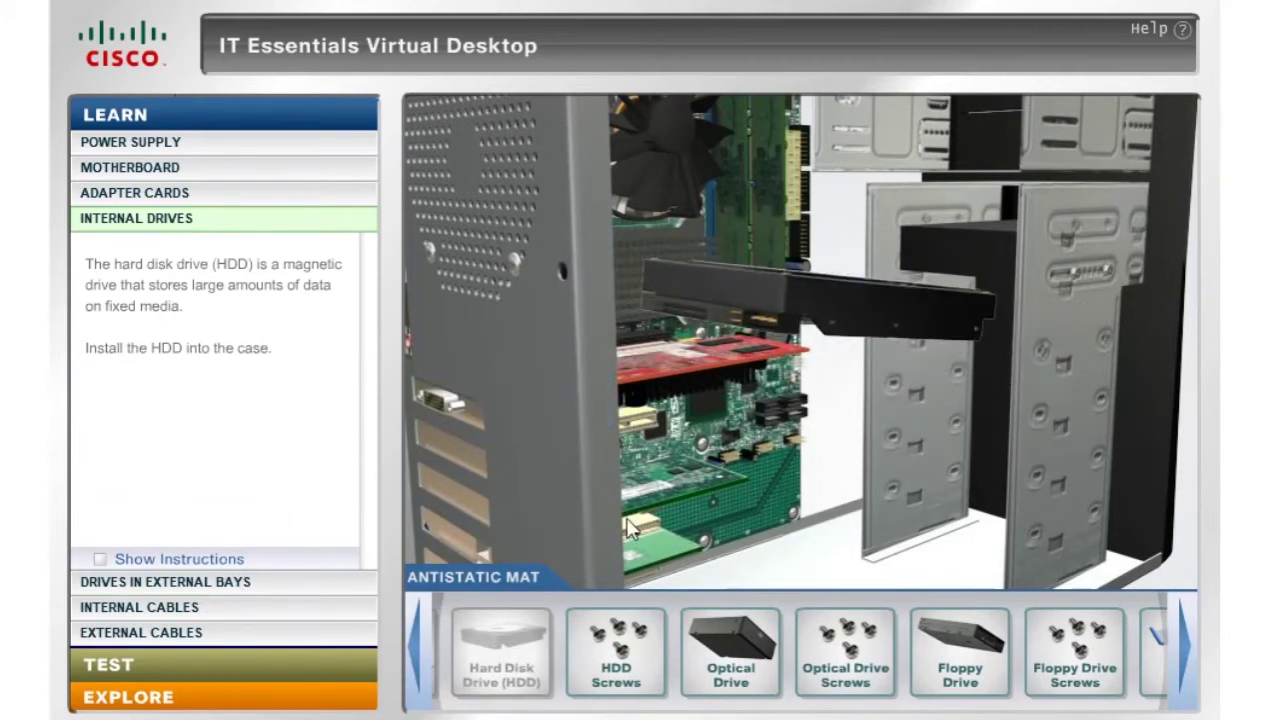
left_click_drag(617, 651, 788, 535)
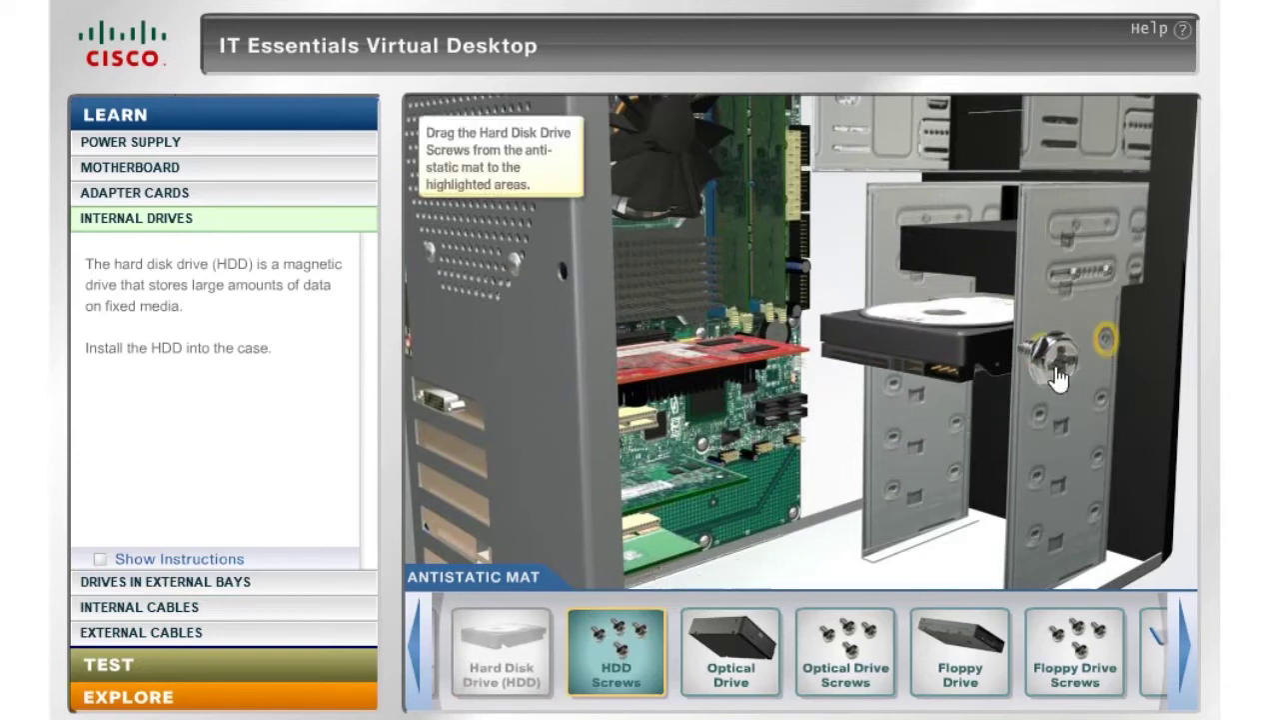
left_click_drag(1050, 380, 1059, 378)
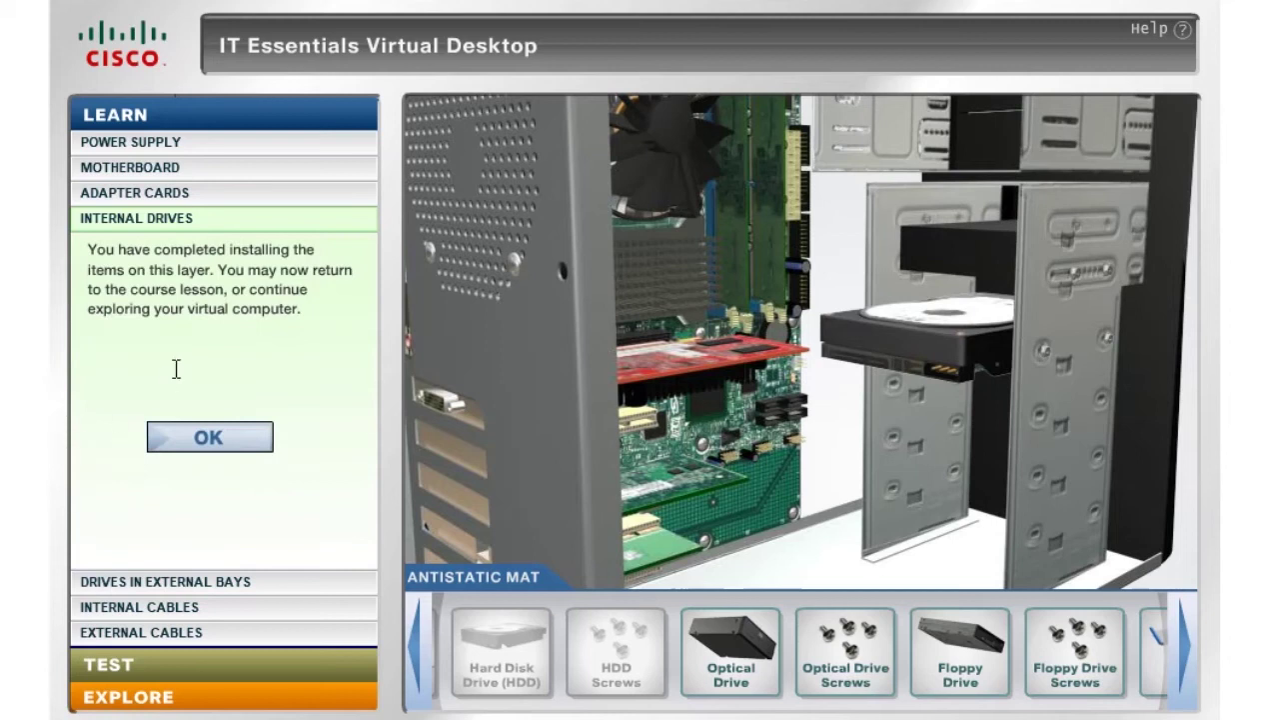
left_click(229, 459)
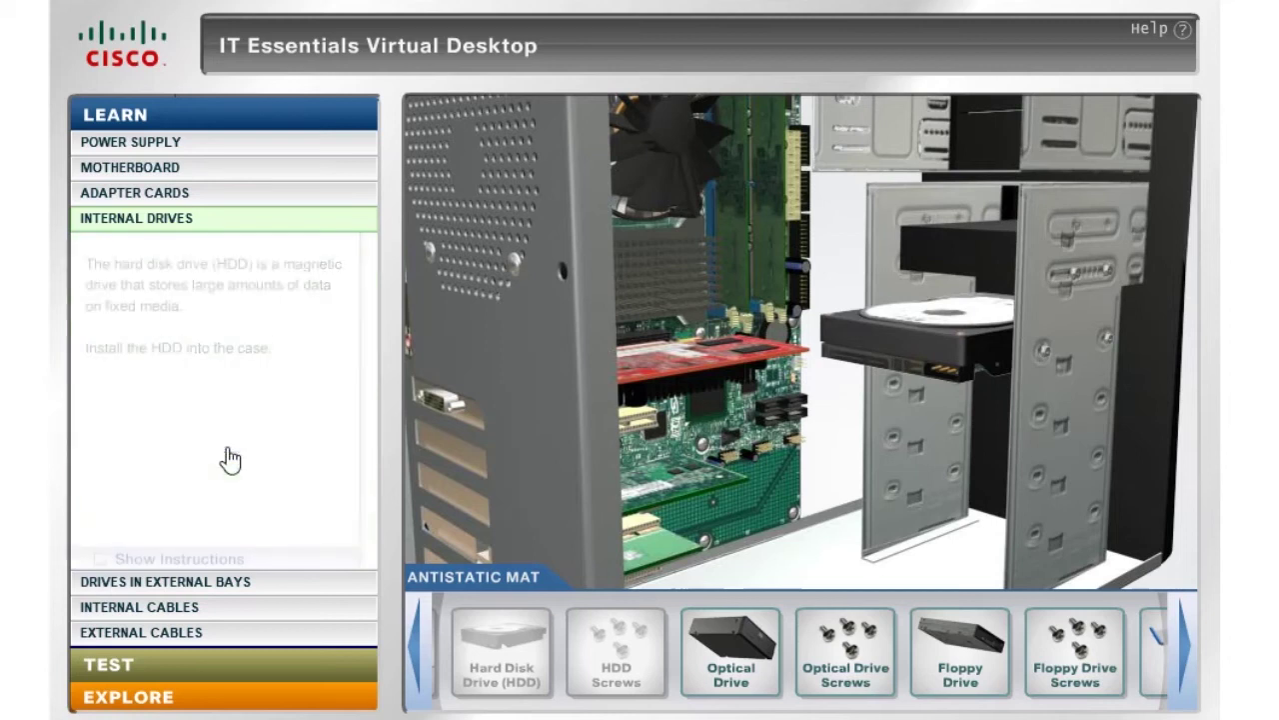
Step: Start the Drives in External Bays layer and insert the optical drive, turned upright, into the uppermost front bay
left_click(217, 580)
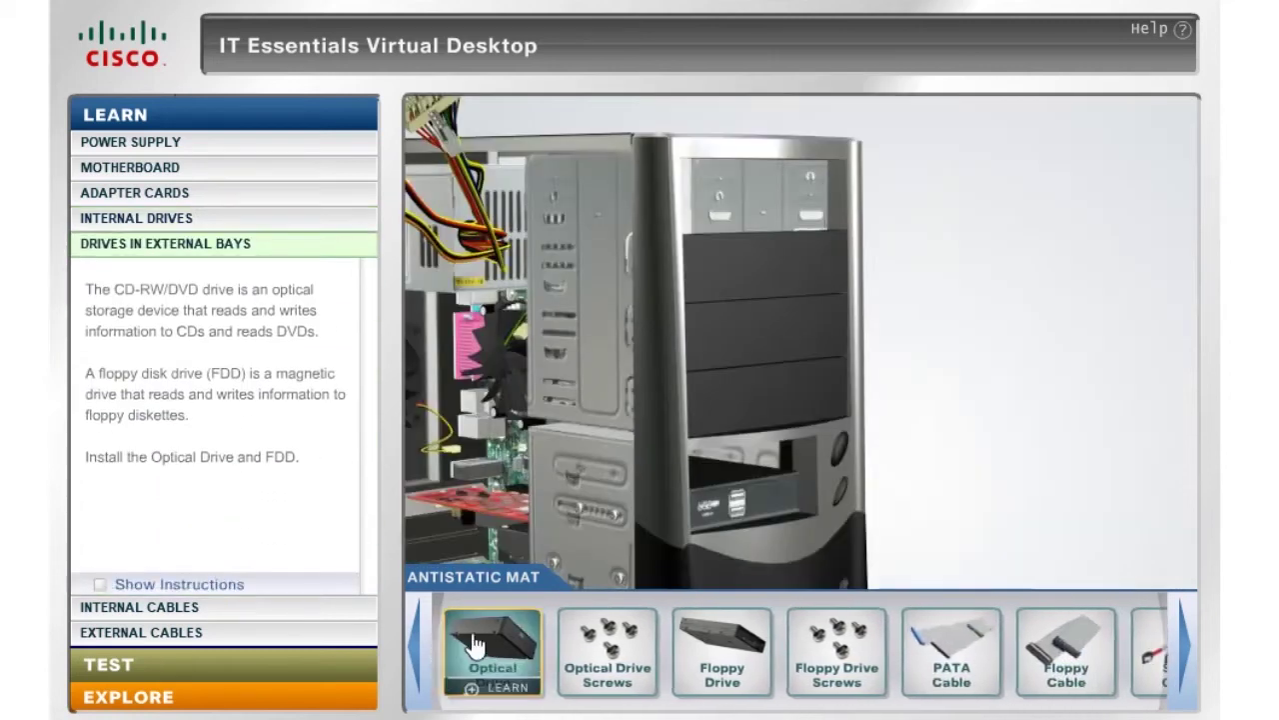
left_click_drag(490, 650, 733, 230)
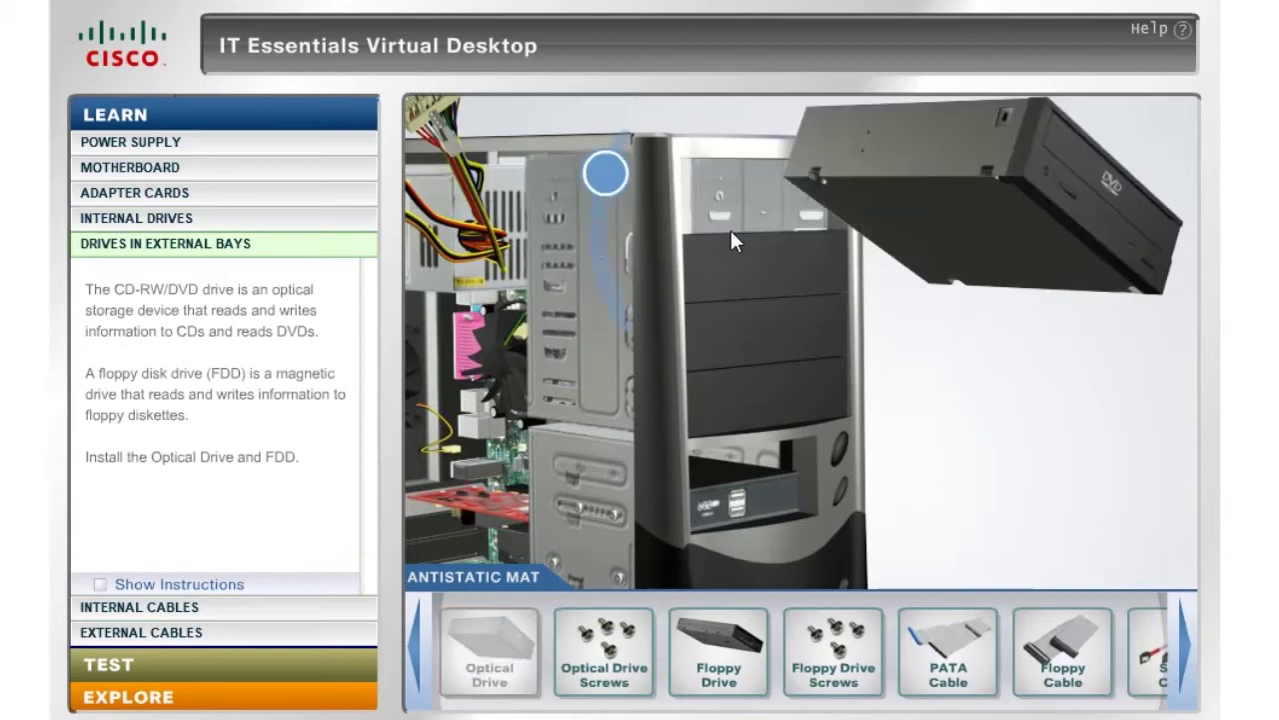
left_click(607, 182)
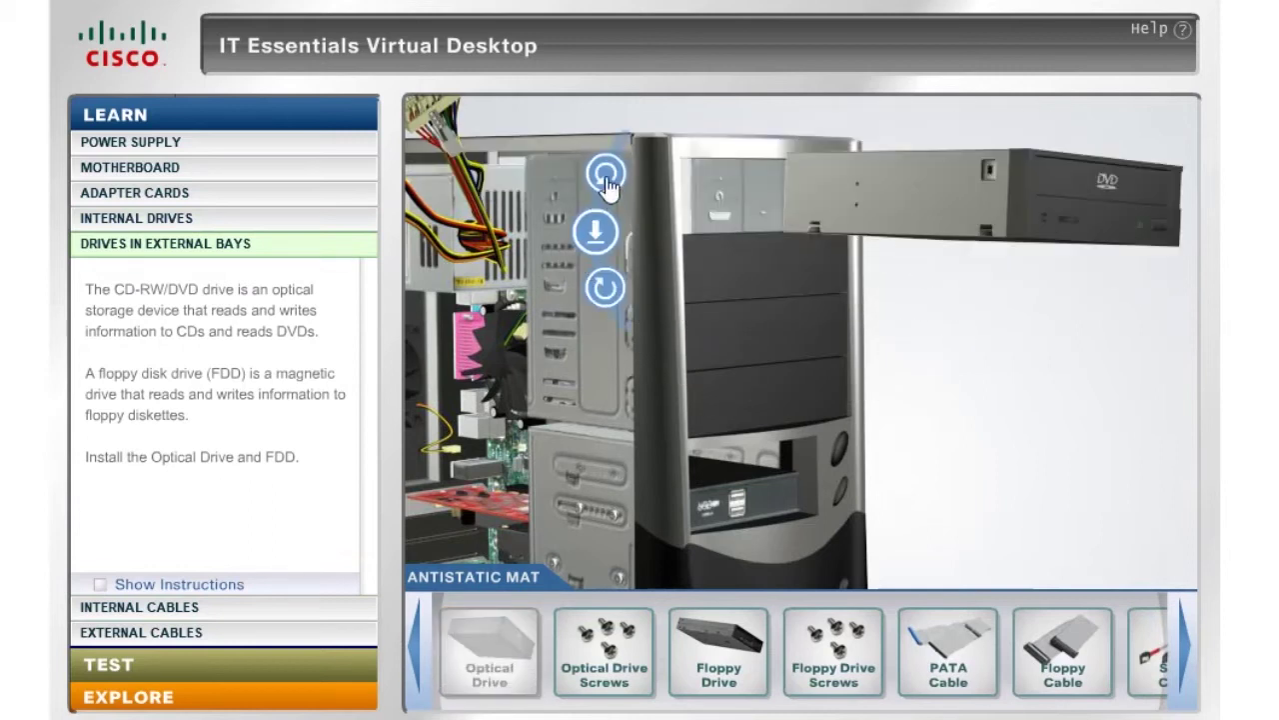
left_click(595, 248)
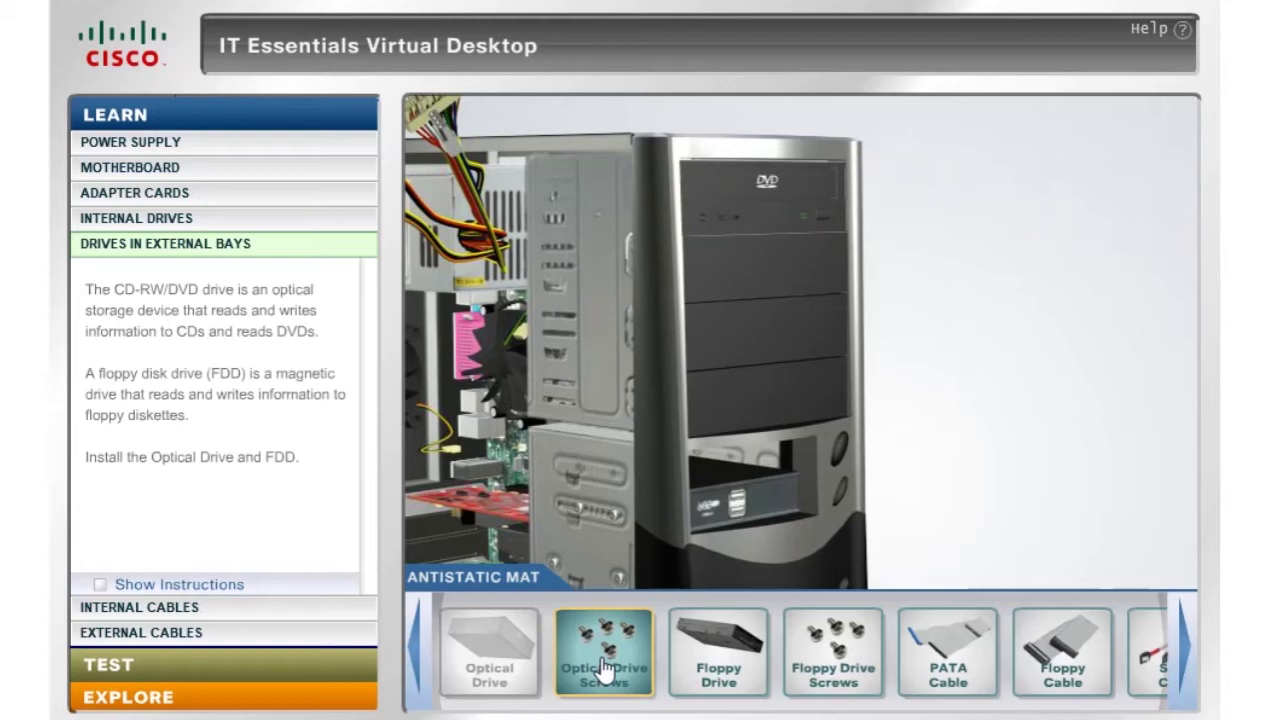
Step: Complete the Drives in External Bays layer by fastening the optical drive and installing the upright floppy drive, each with its own screws
left_click_drag(607, 664, 628, 273)
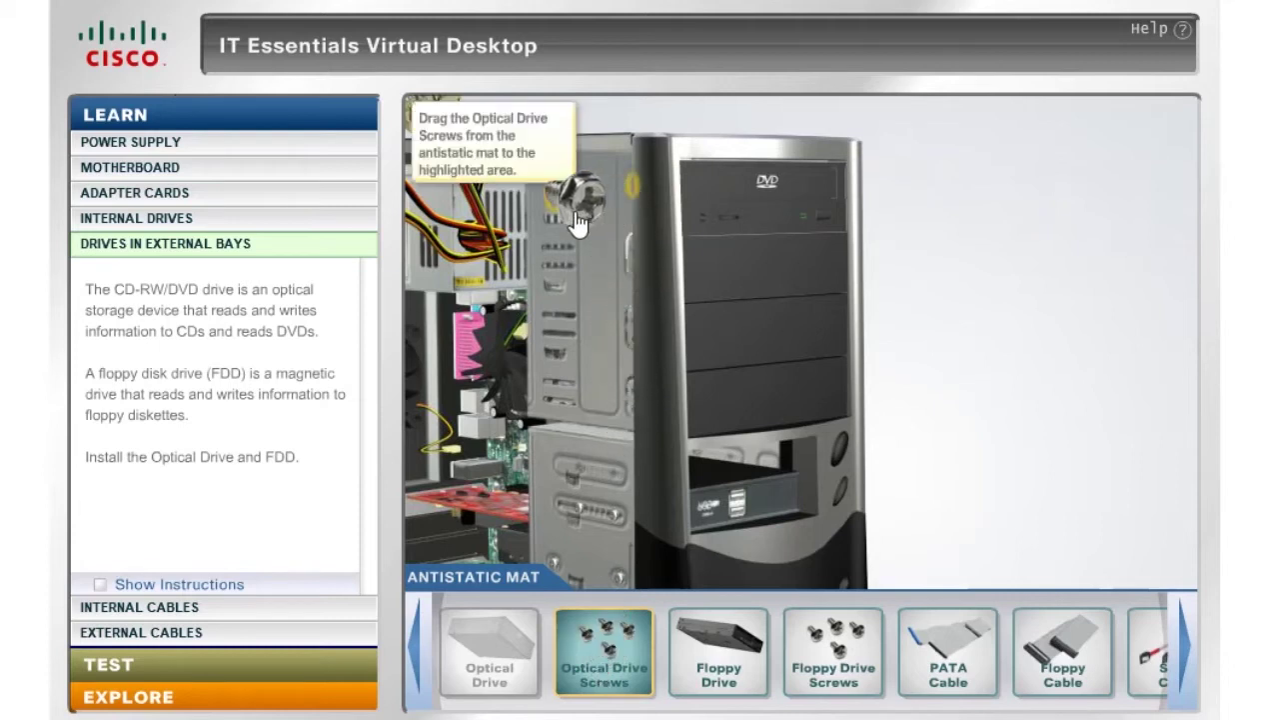
left_click_drag(578, 224, 574, 222)
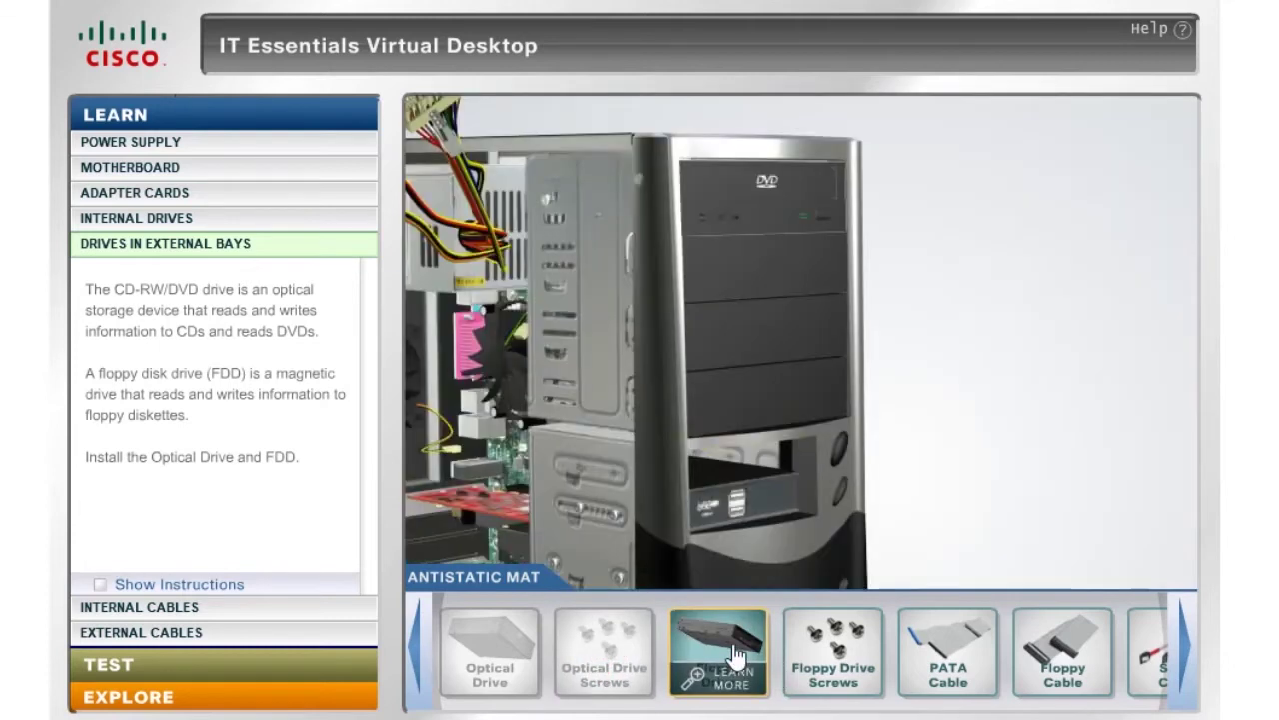
left_click_drag(736, 655, 775, 476)
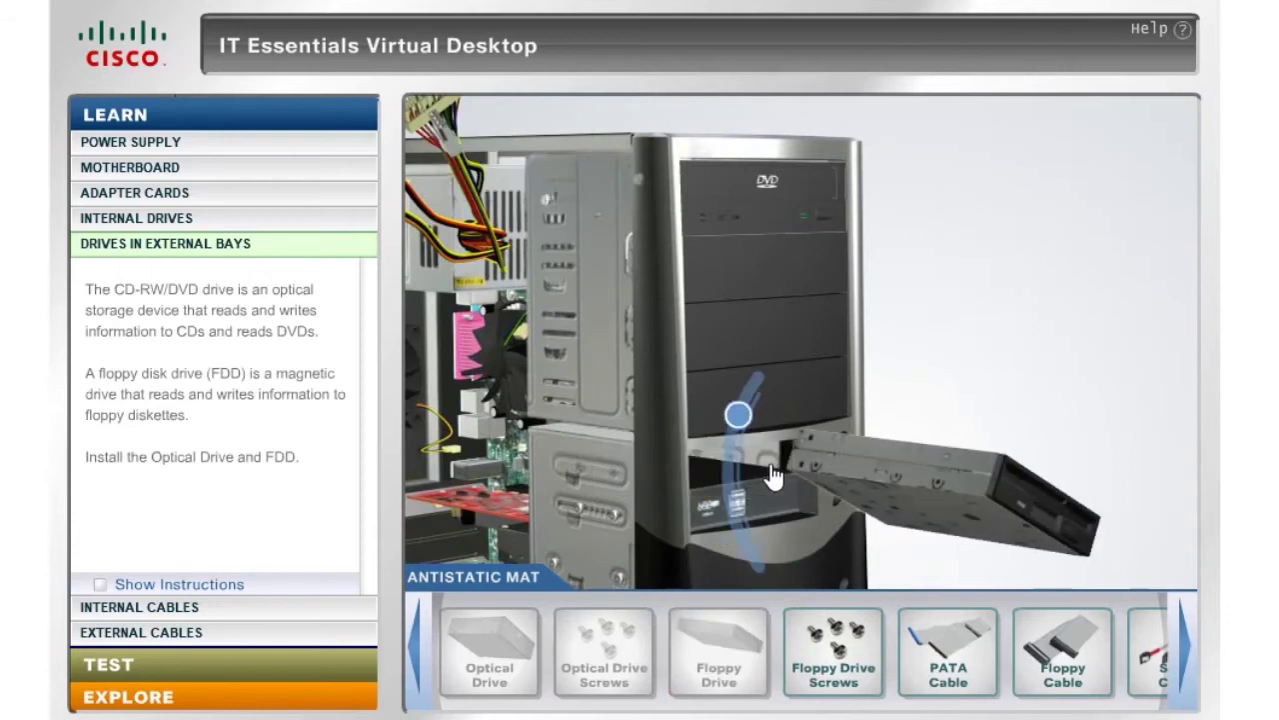
left_click(739, 429)
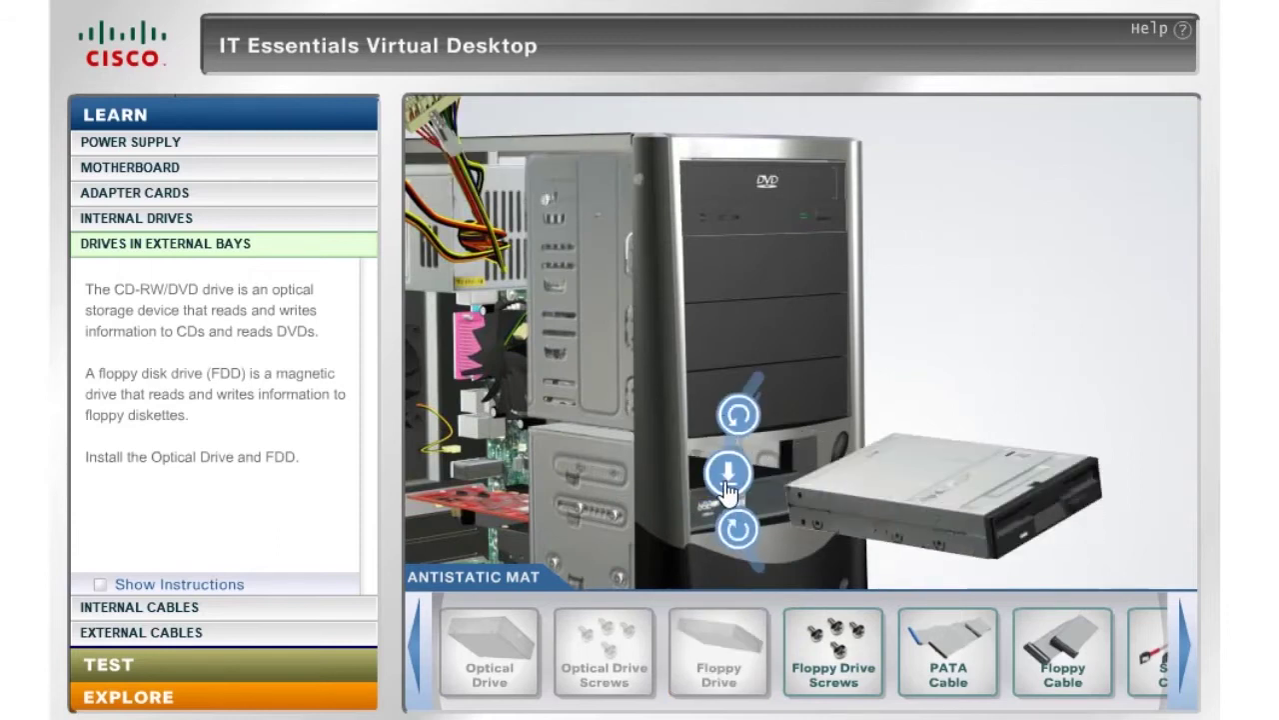
left_click(727, 473)
left_click_drag(834, 640, 598, 500)
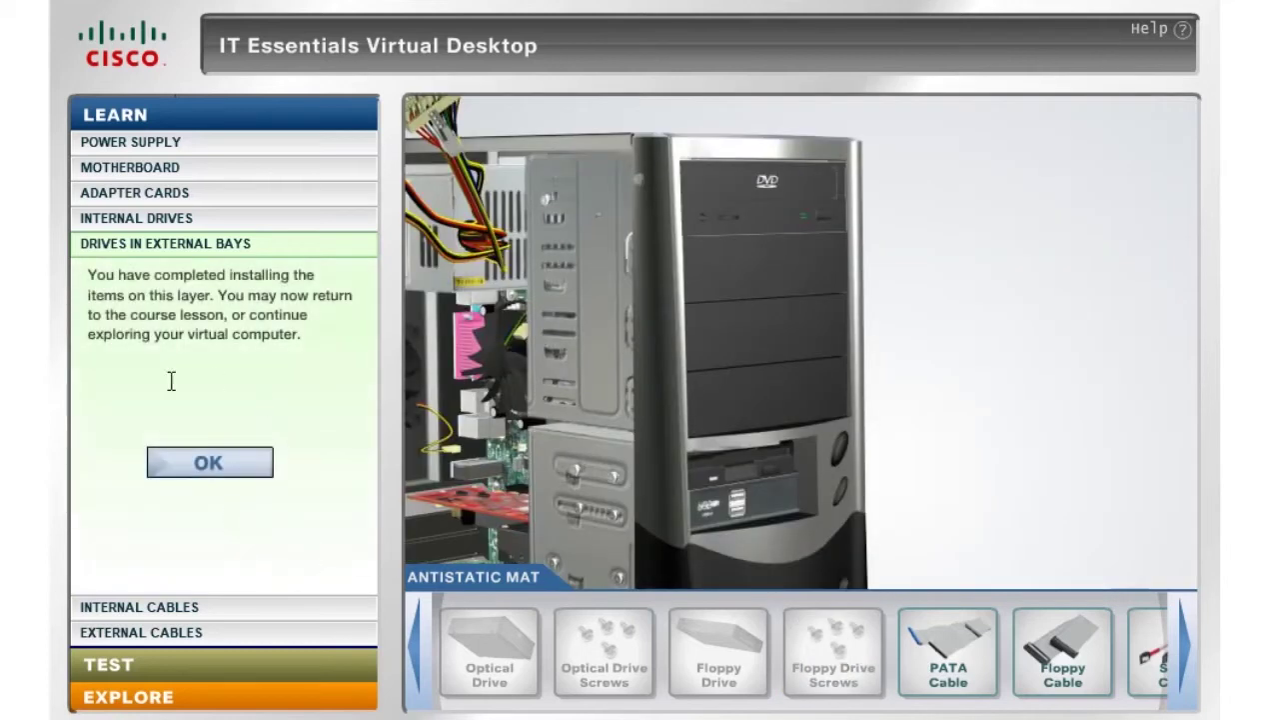
left_click(226, 465)
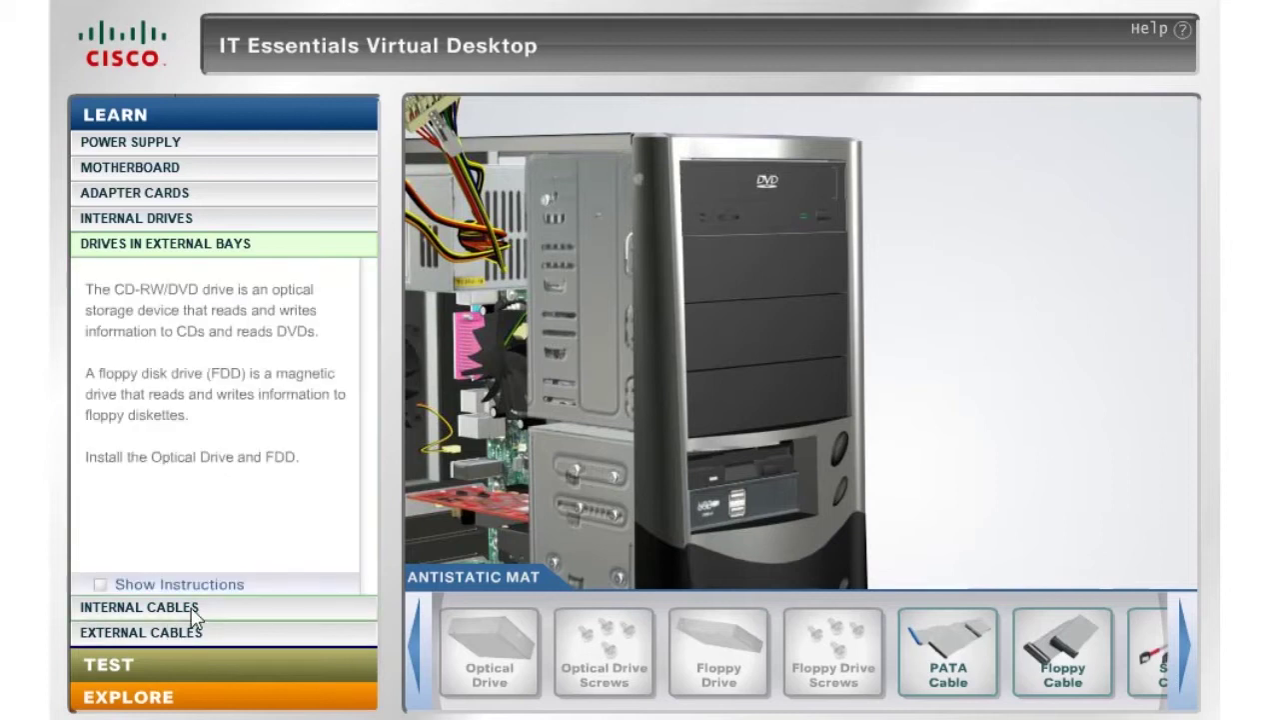
Step: Start the Internal Cables layer and plug the 4-pin auxiliary power connector into its motherboard socket in the correct orientation
left_click(140, 608)
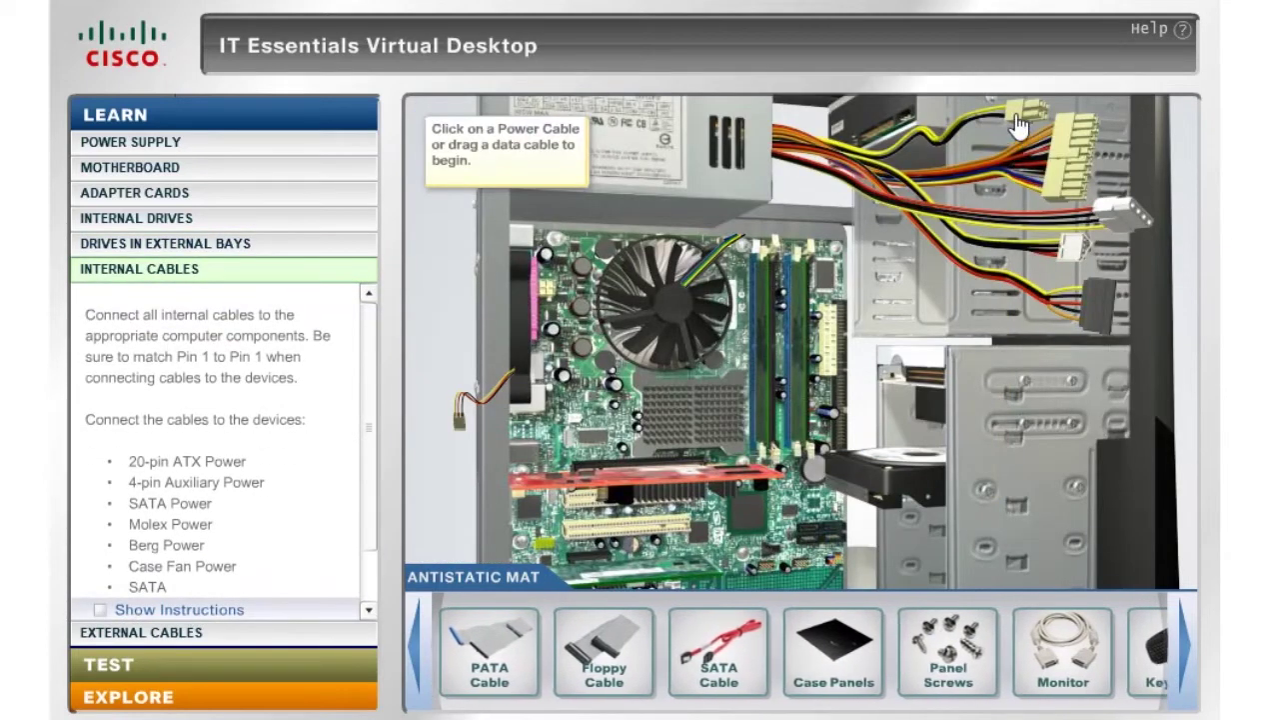
left_click(552, 297)
left_click(594, 176)
left_click(587, 236)
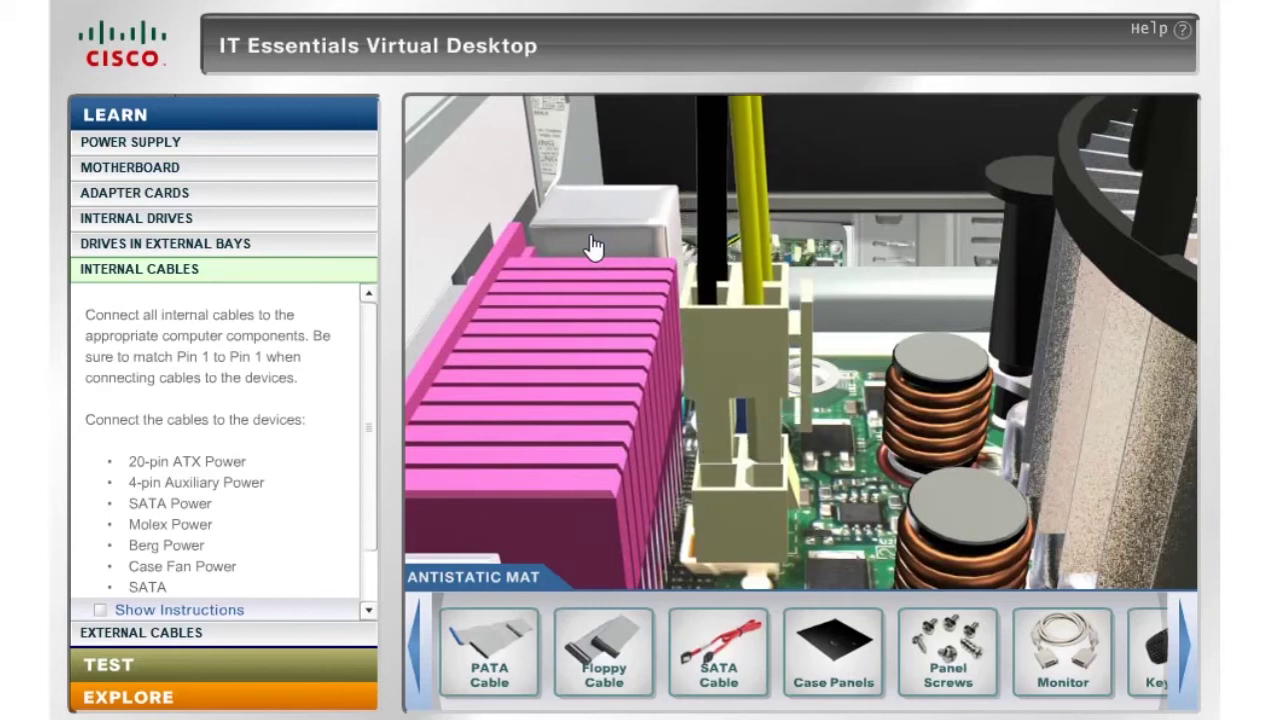
Step: Plug the 20-pin ATX power connector into its socket beside the memory modules on the motherboard
left_click(1067, 157)
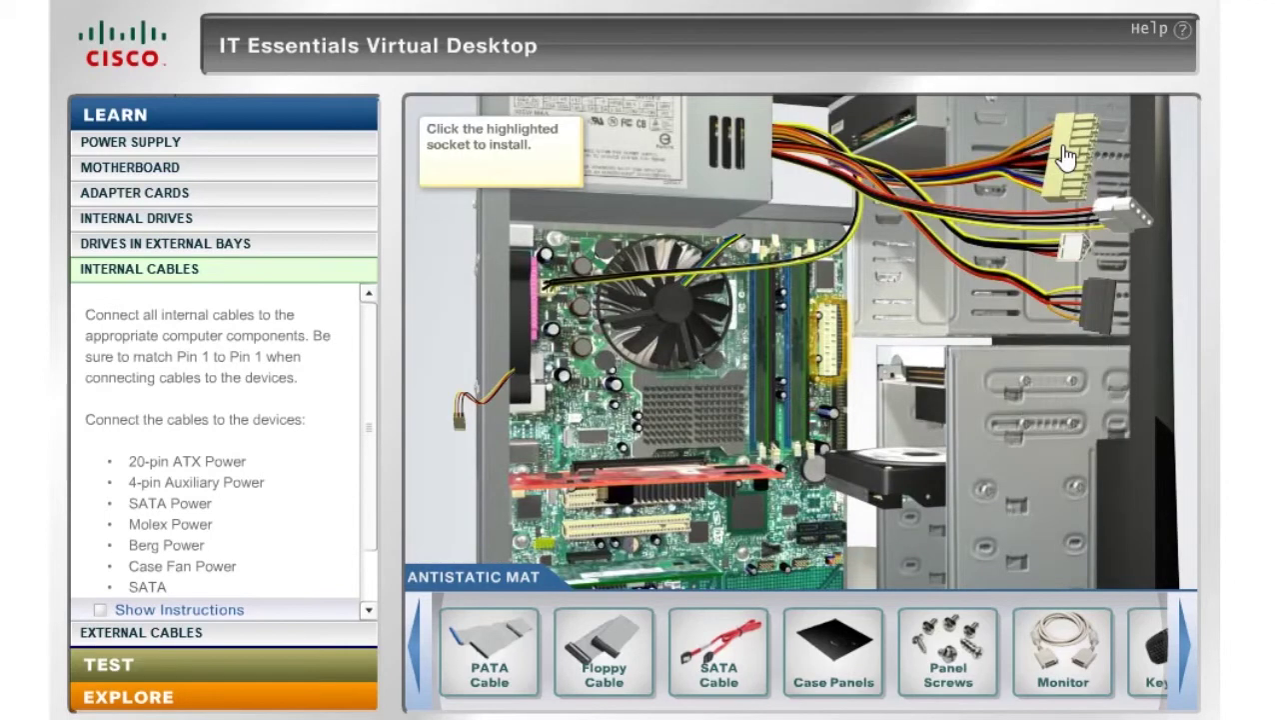
left_click(830, 320)
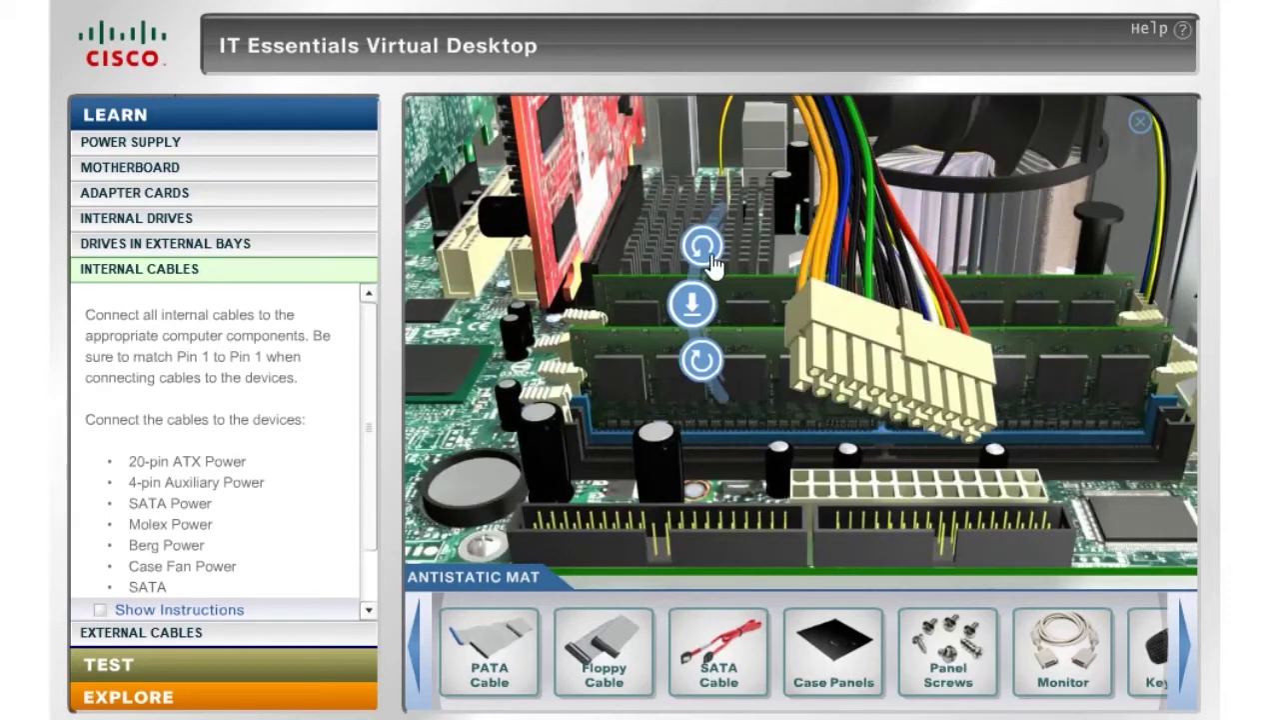
left_click(692, 304)
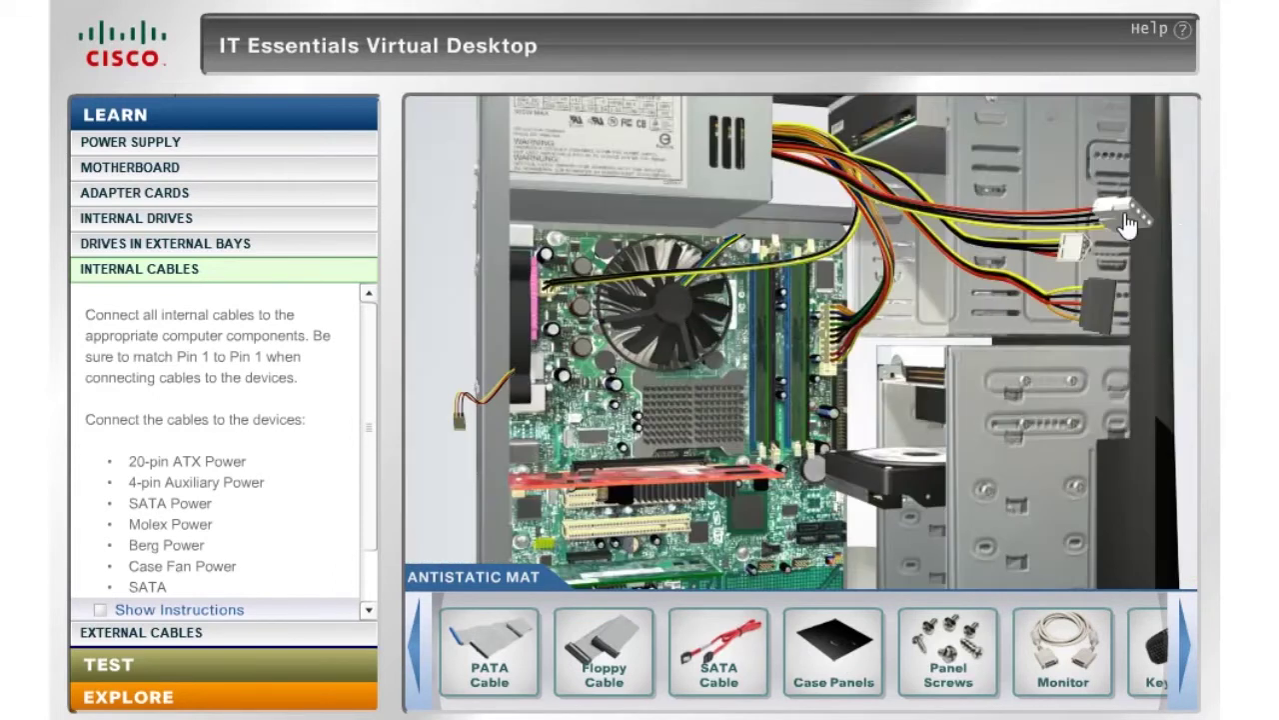
Step: Connect the Molex power cable to the optical drive and the correctly rotated Berg power cable to the floppy drive
left_click(1128, 225)
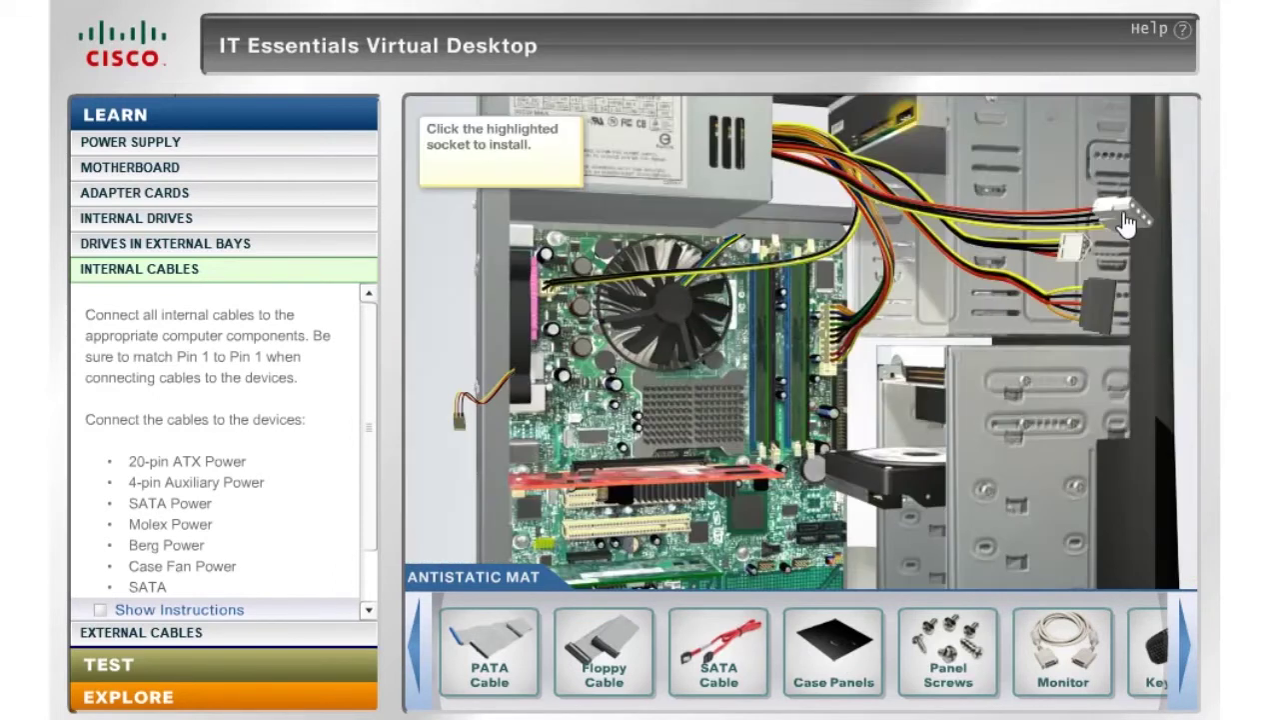
left_click(902, 130)
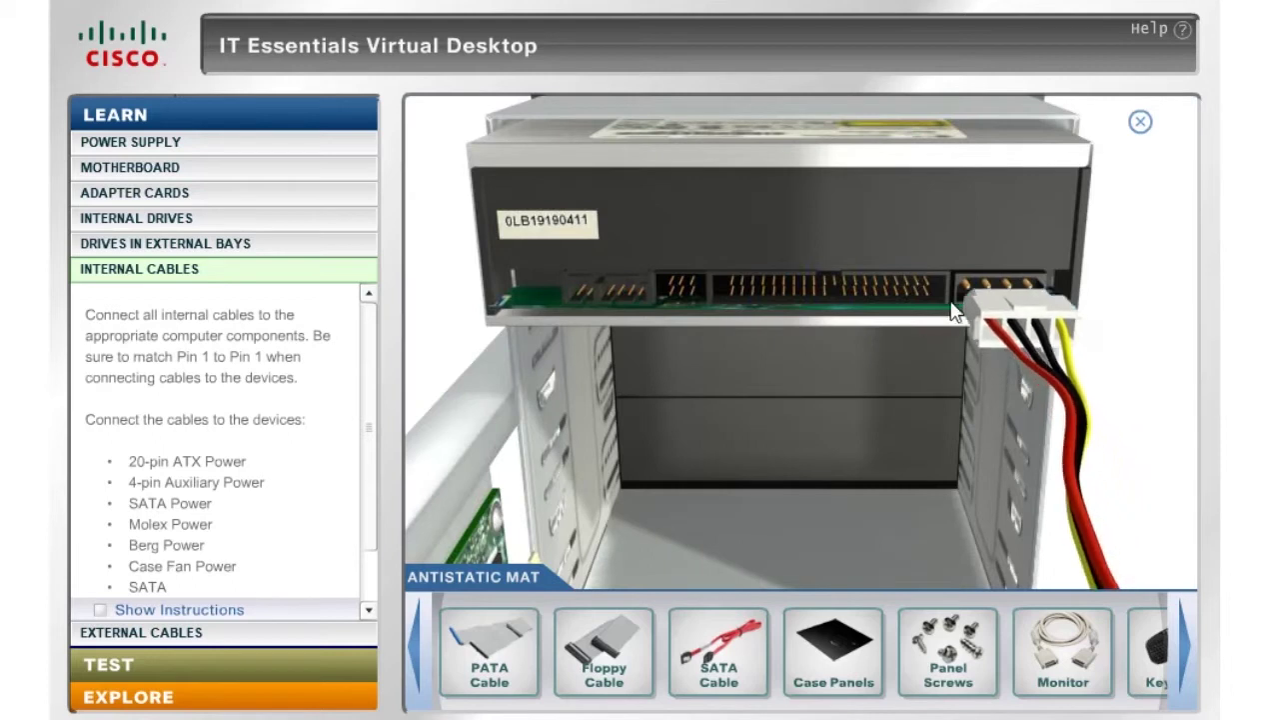
left_click(1072, 262)
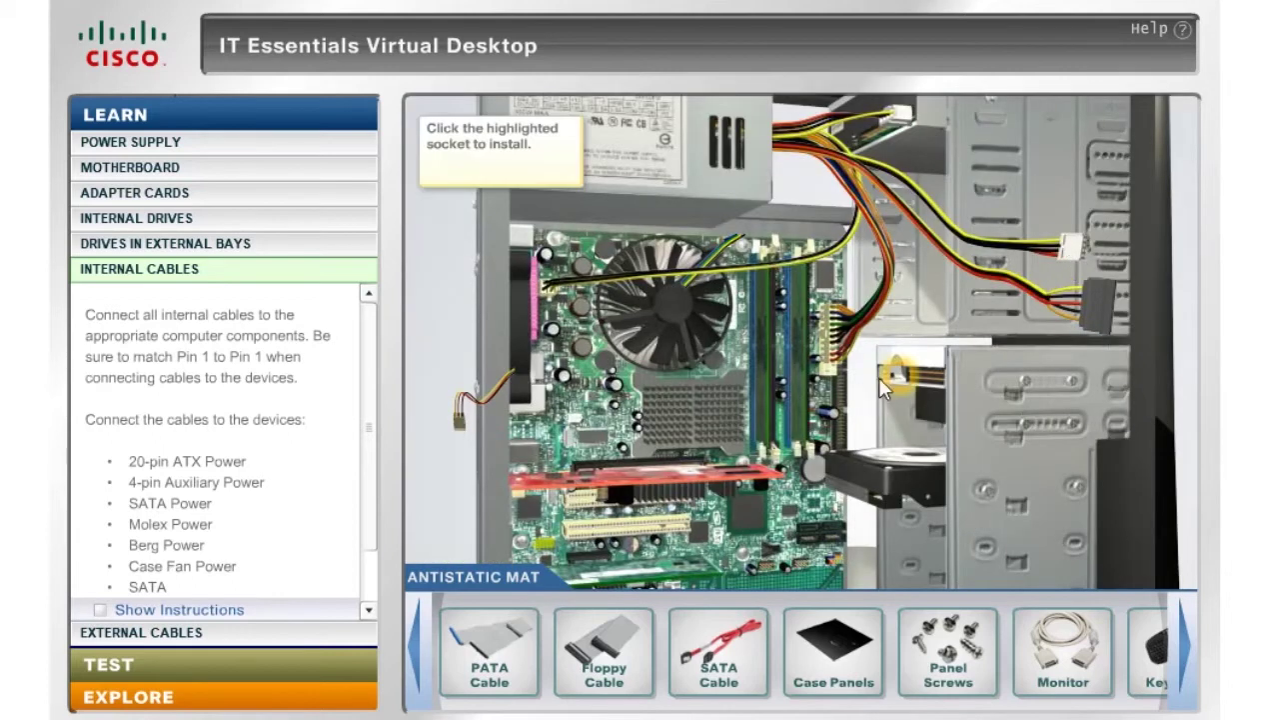
left_click(903, 379)
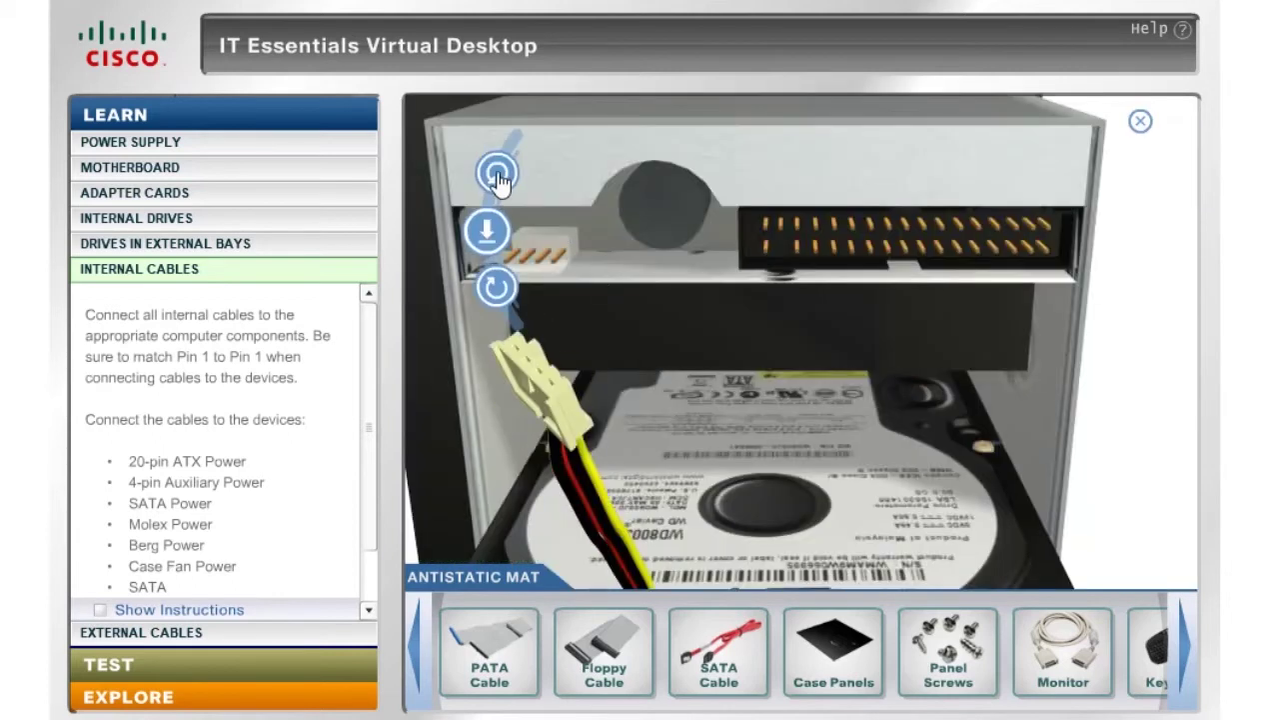
left_click(500, 176)
left_click(488, 231)
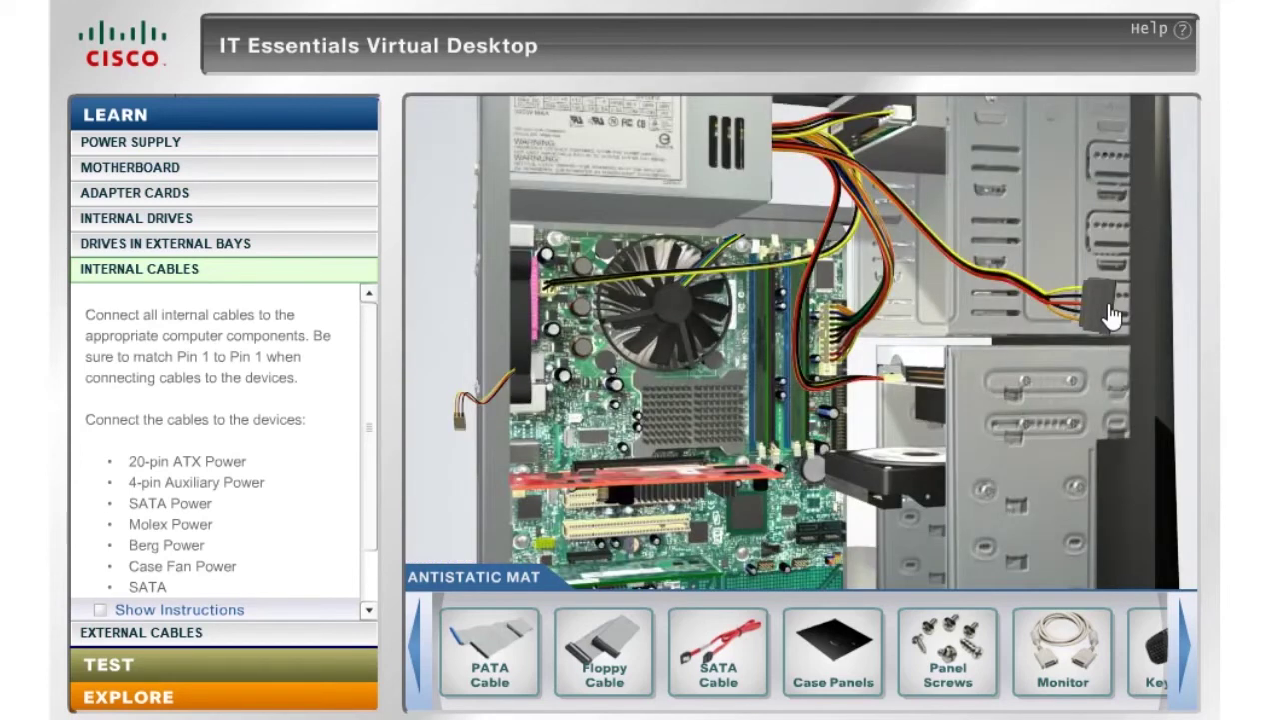
Step: Connect the SATA power cable to the hard disk drive and the case fan power cable to its motherboard header
left_click(1111, 314)
left_click(840, 490)
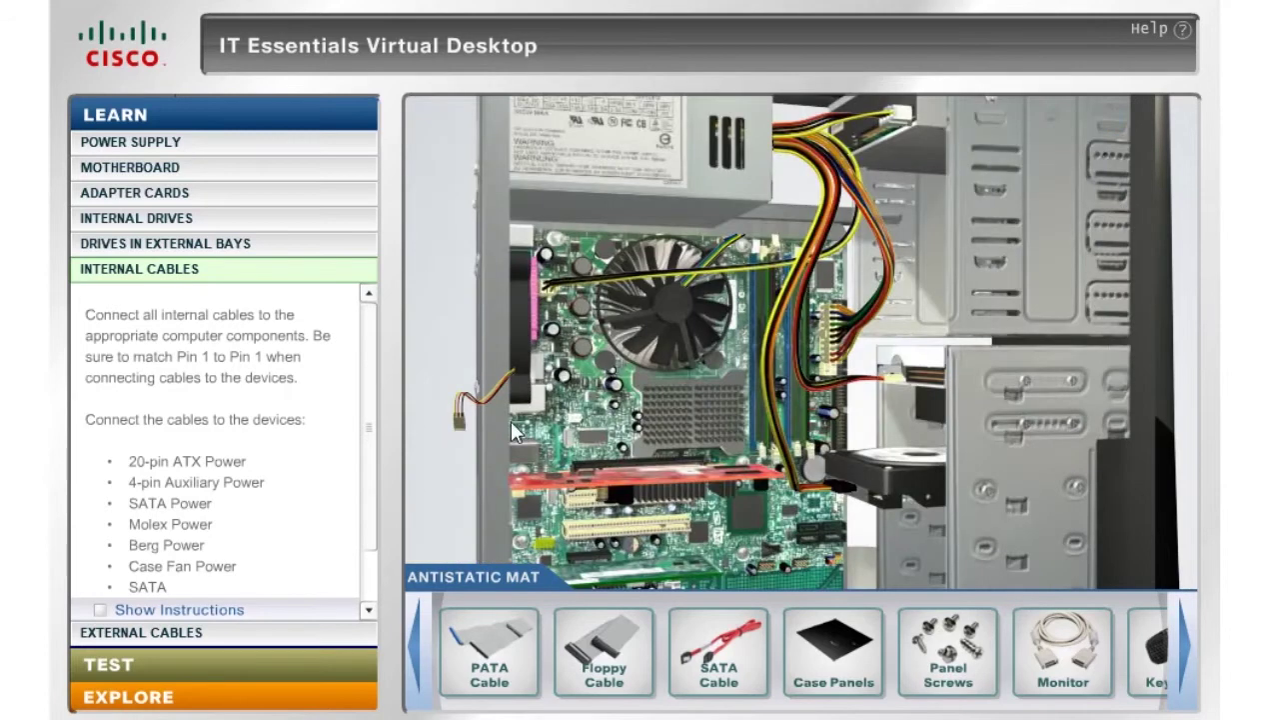
left_click(462, 431)
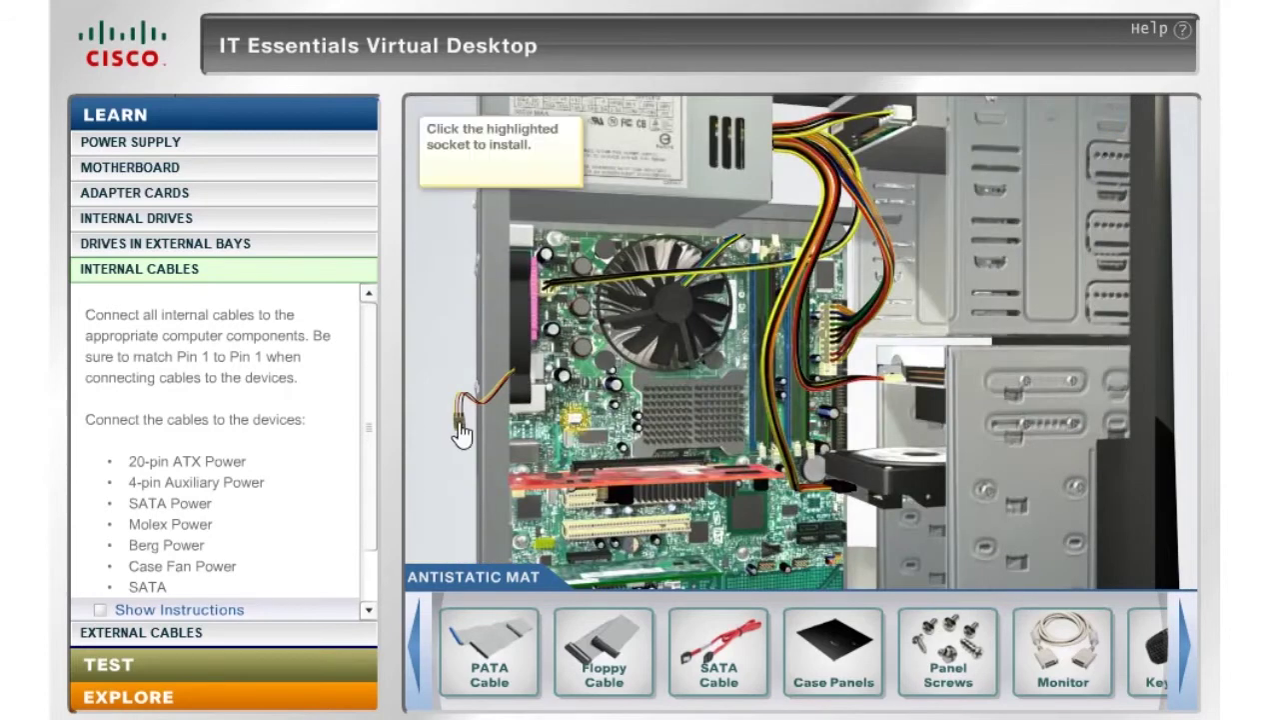
left_click(580, 425)
left_click(672, 230)
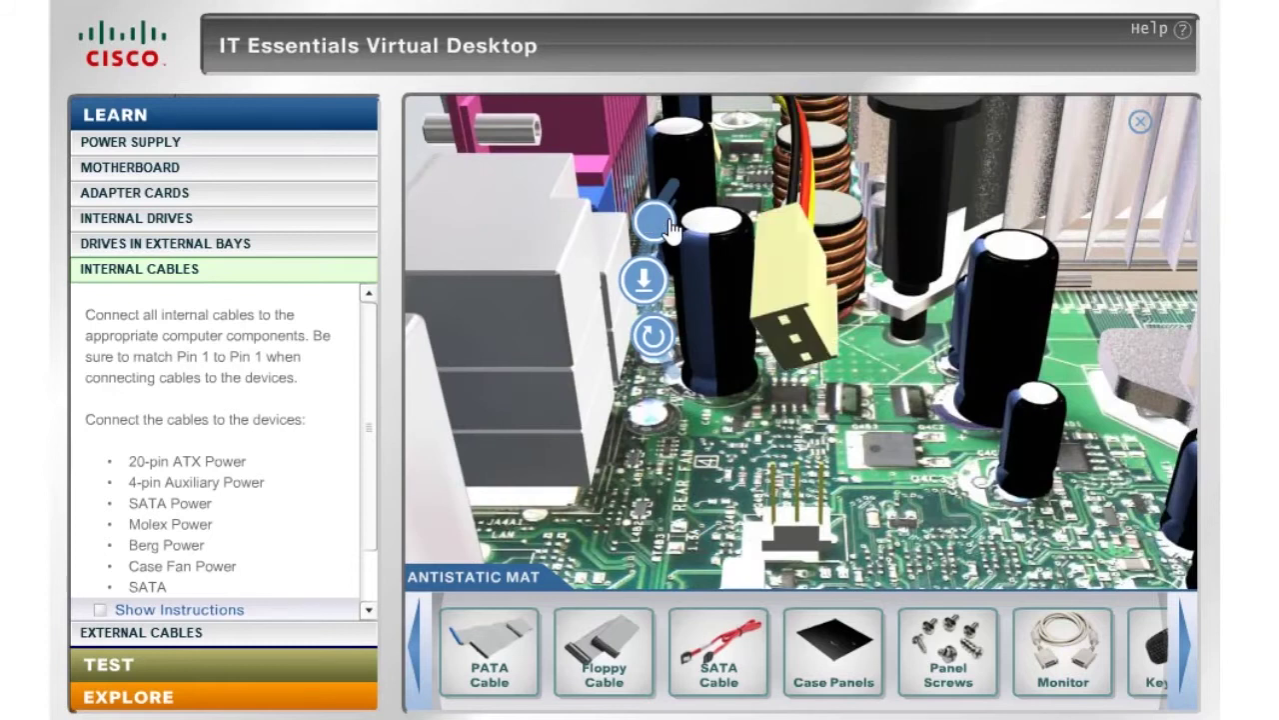
left_click(652, 282)
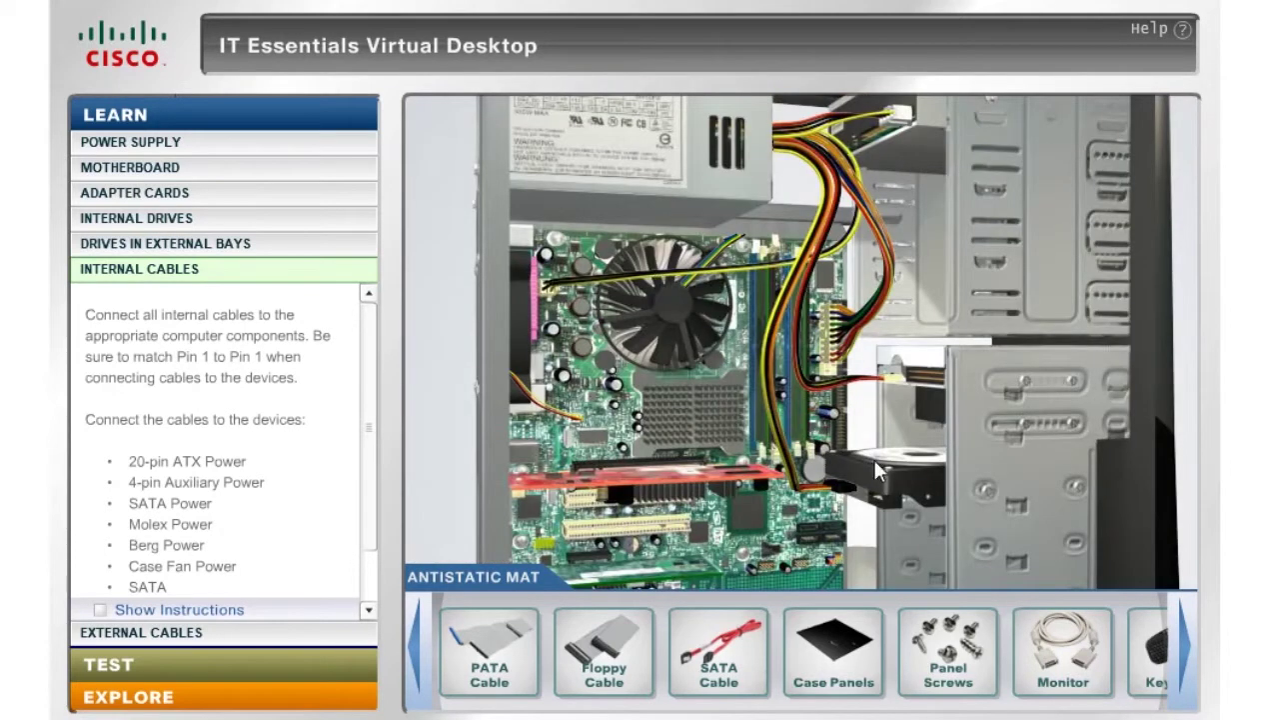
Step: Connect the blue end of the PATA cable to the motherboard's PATA connector, rotated to match Pin 1
left_click_drag(490, 647, 881, 420)
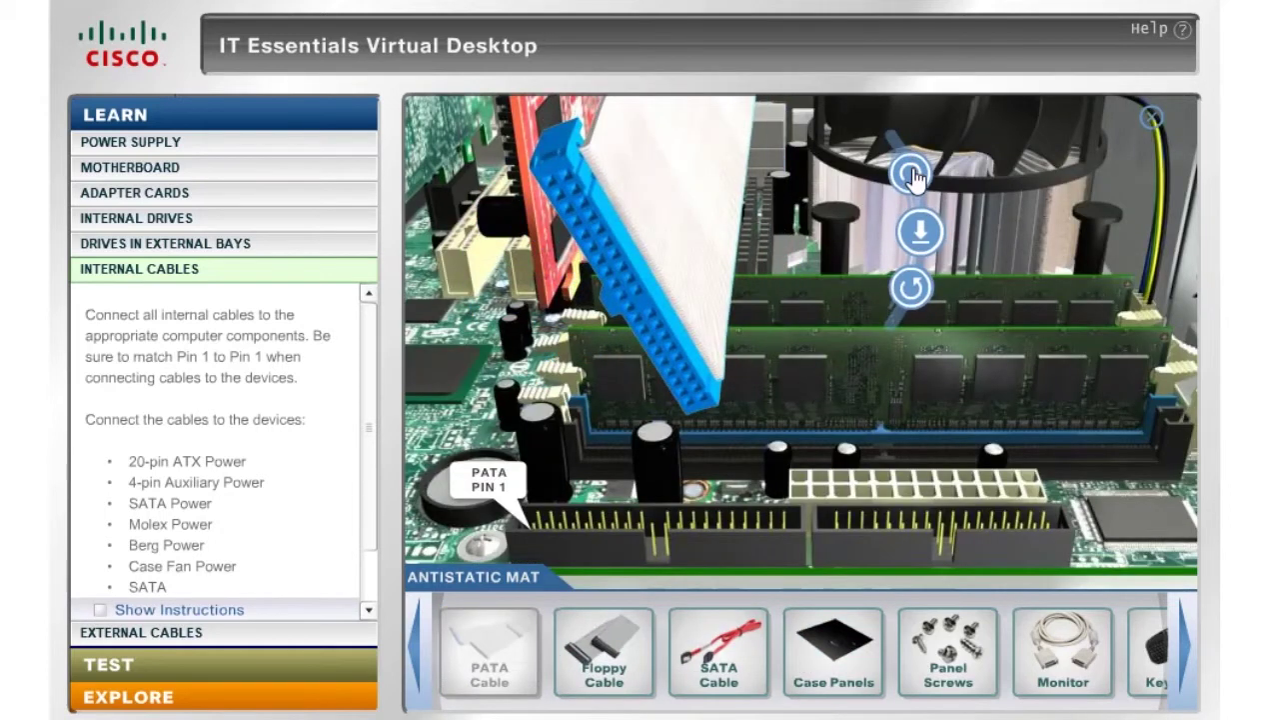
left_click(910, 174)
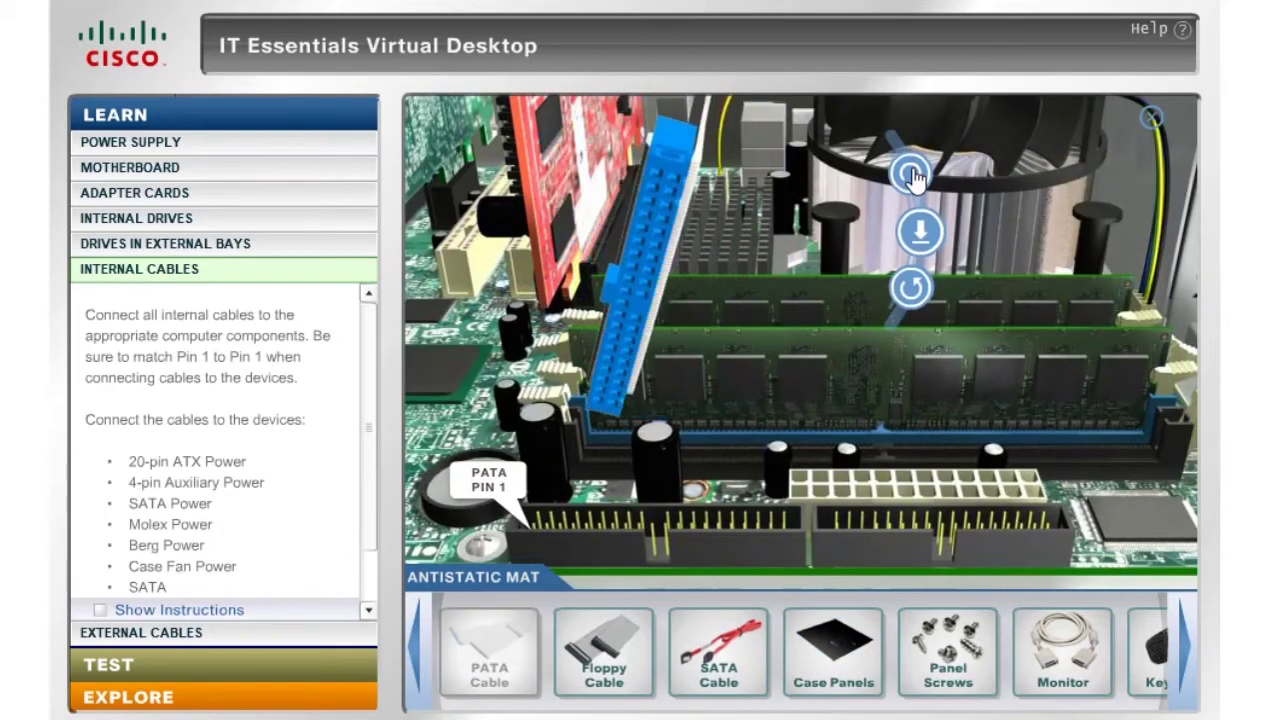
left_click(922, 233)
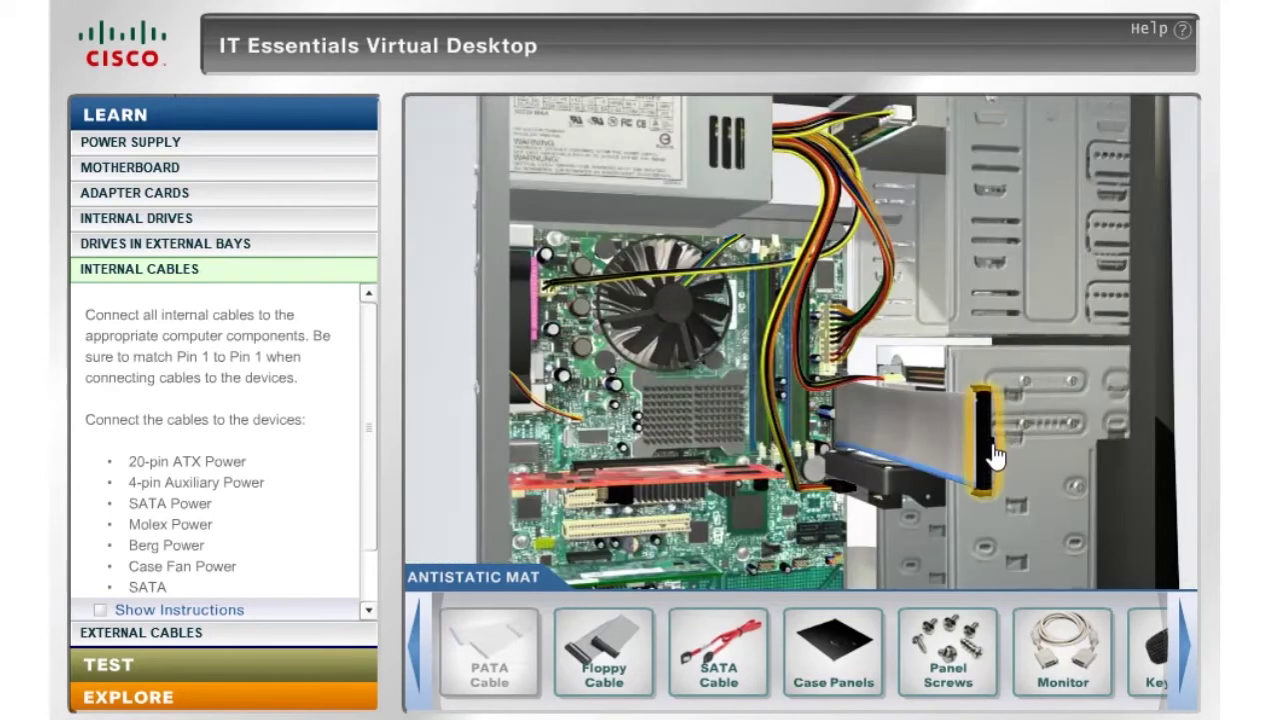
Step: Connect the other end of the PATA cable to the back of the optical drive, rotating the connector to match Pin 1
left_click(873, 147)
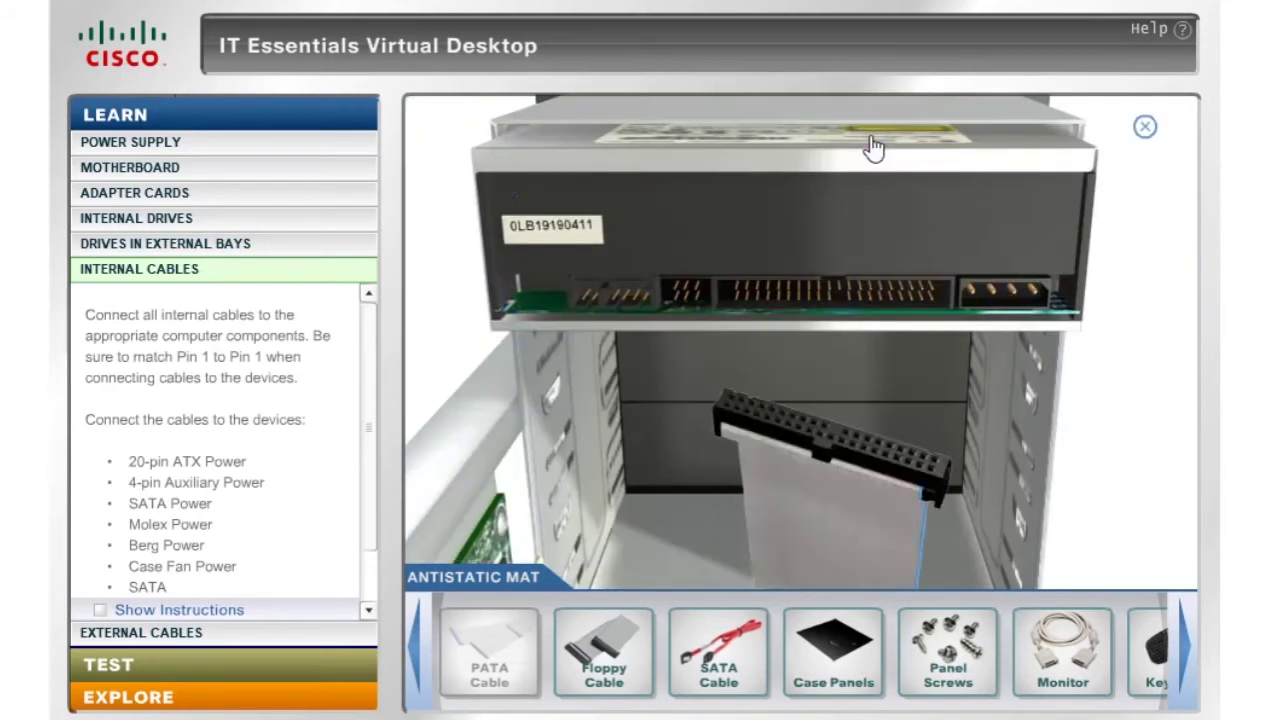
left_click(503, 181)
left_click(510, 186)
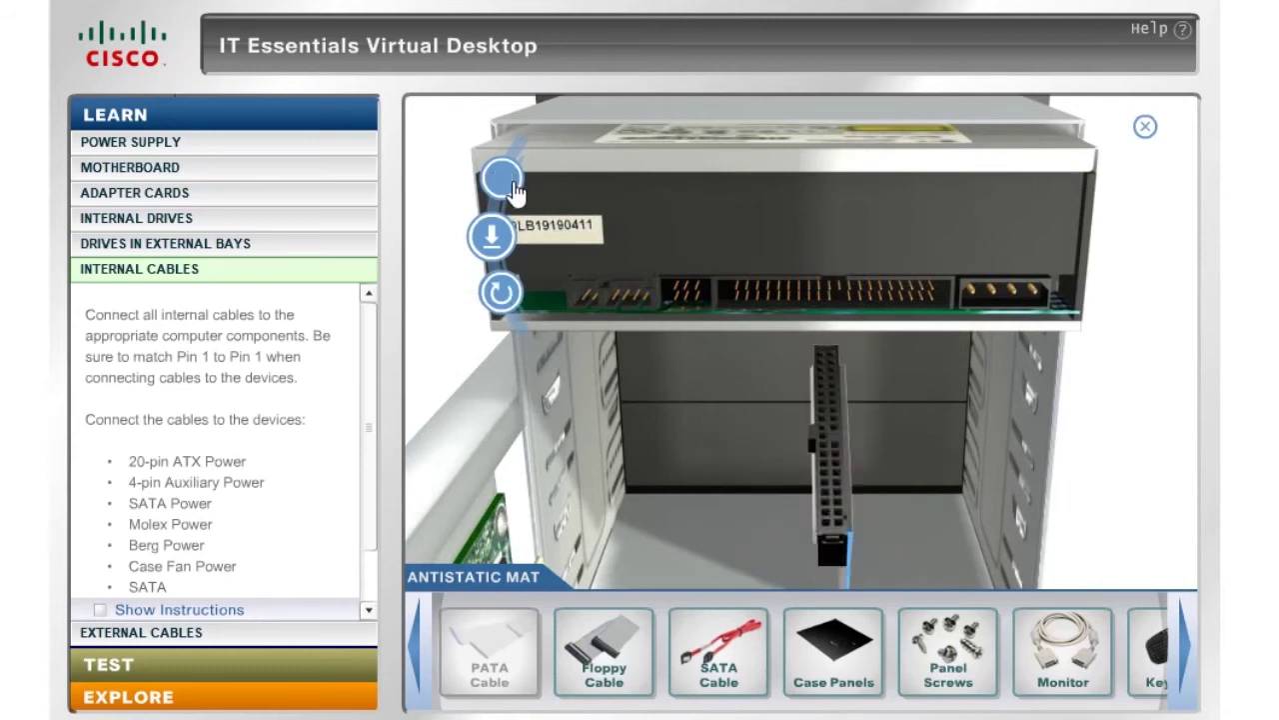
left_click(514, 300)
left_click(503, 292)
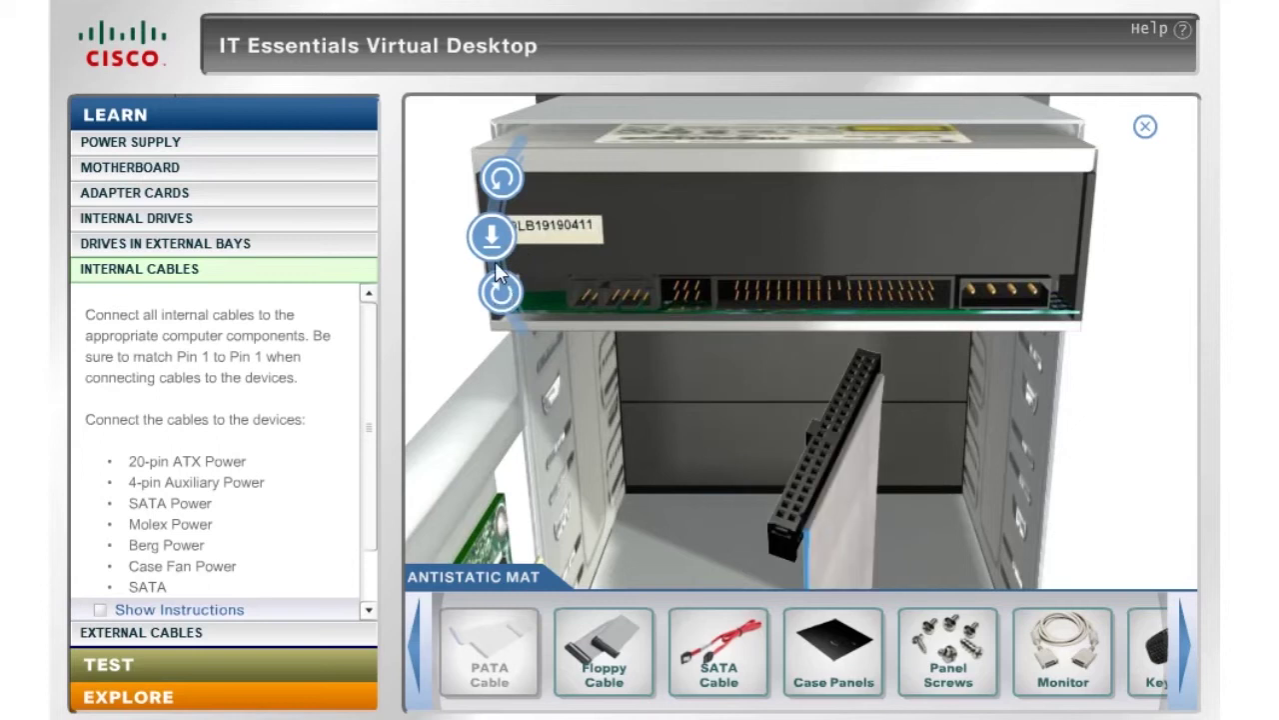
left_click(506, 178)
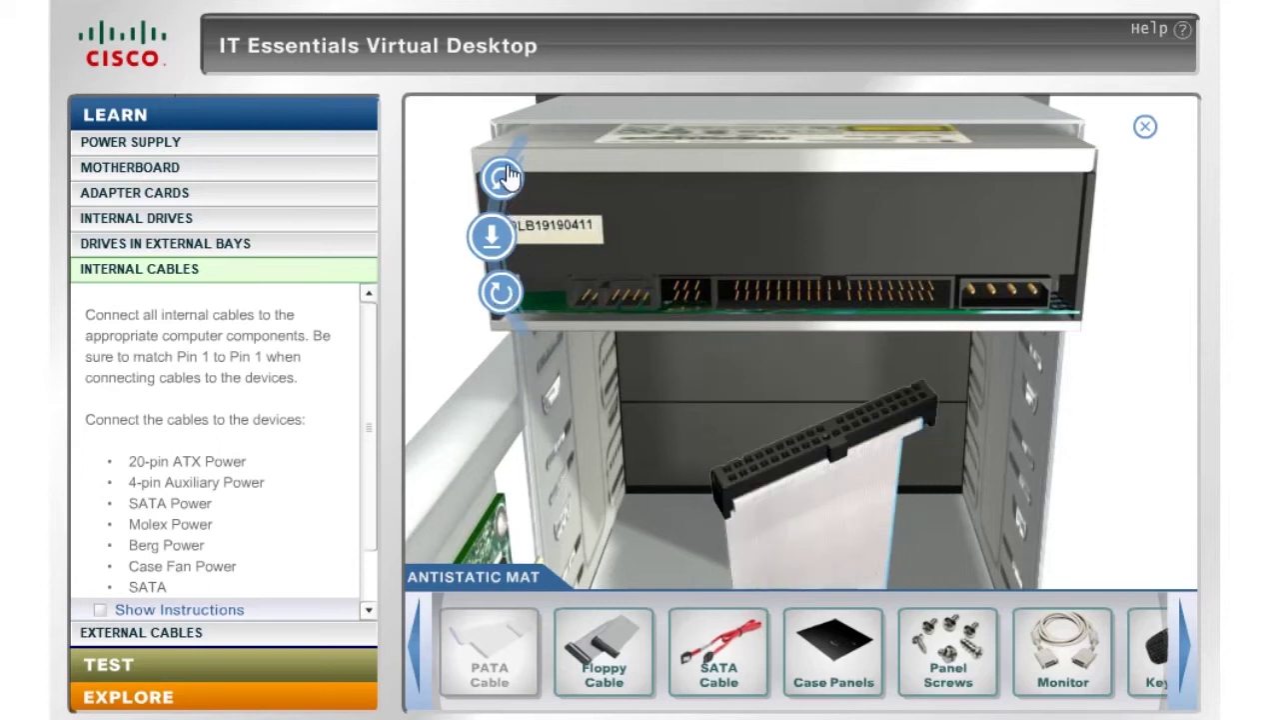
left_click(489, 250)
Step: Connect the floppy cable from the motherboard's floppy connector to the floppy drive, rotating each end to match Pin 1
left_click_drag(617, 657, 857, 306)
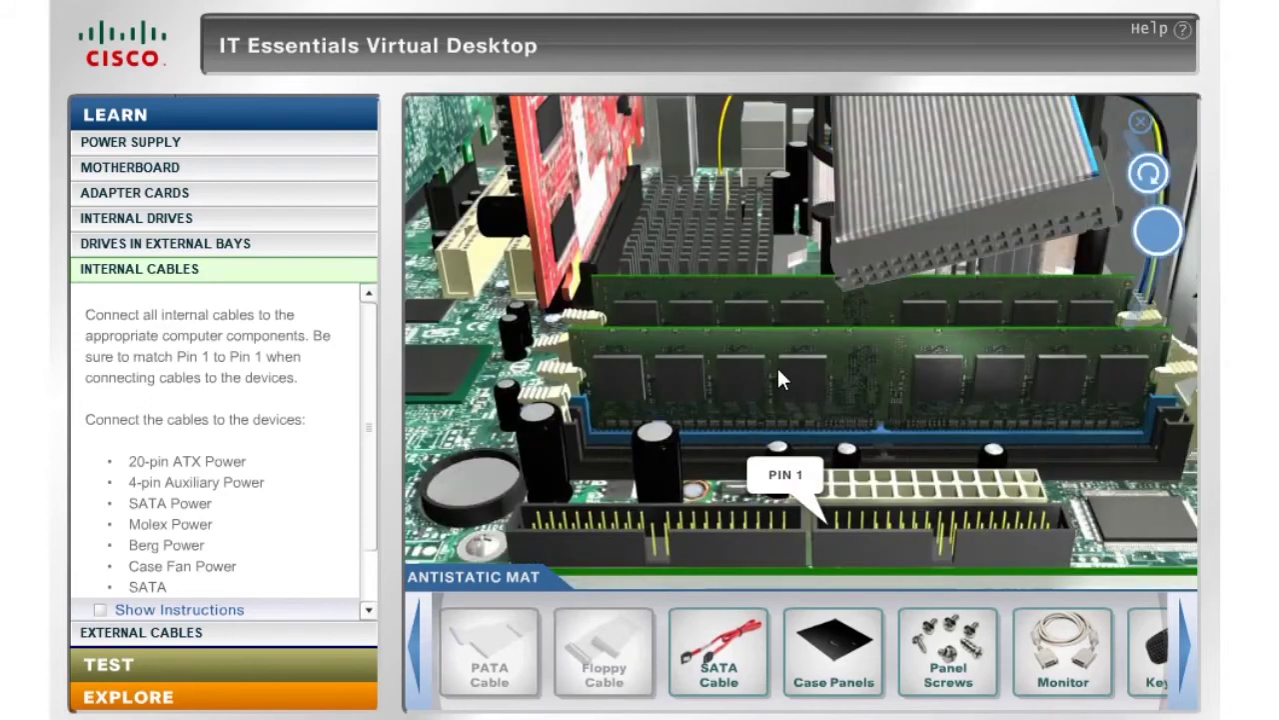
left_click(1147, 175)
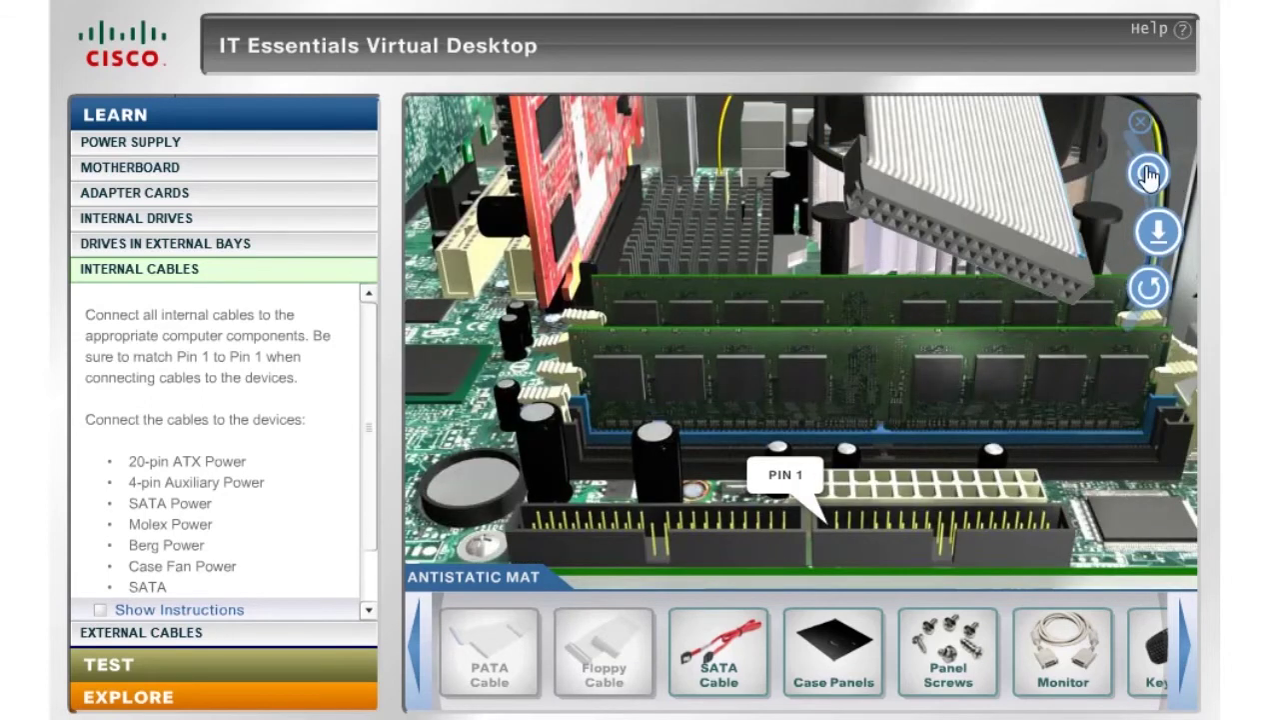
left_click(1148, 175)
left_click(1159, 232)
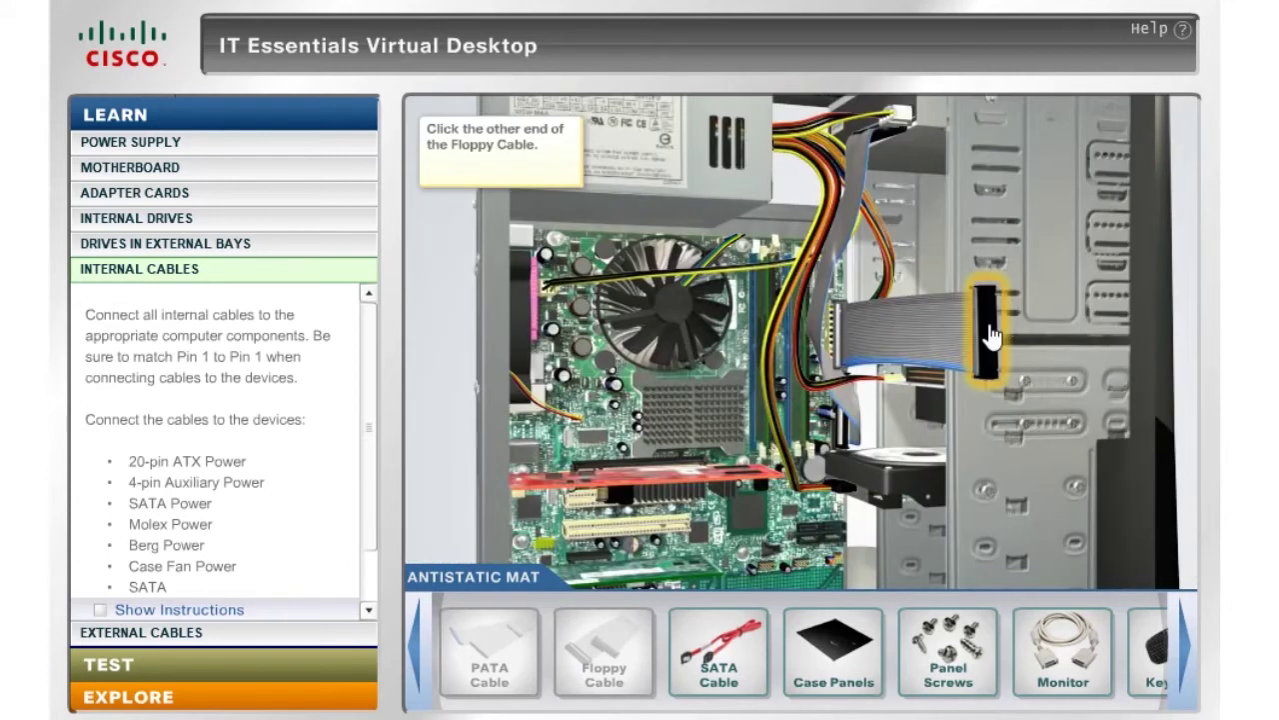
left_click(935, 378)
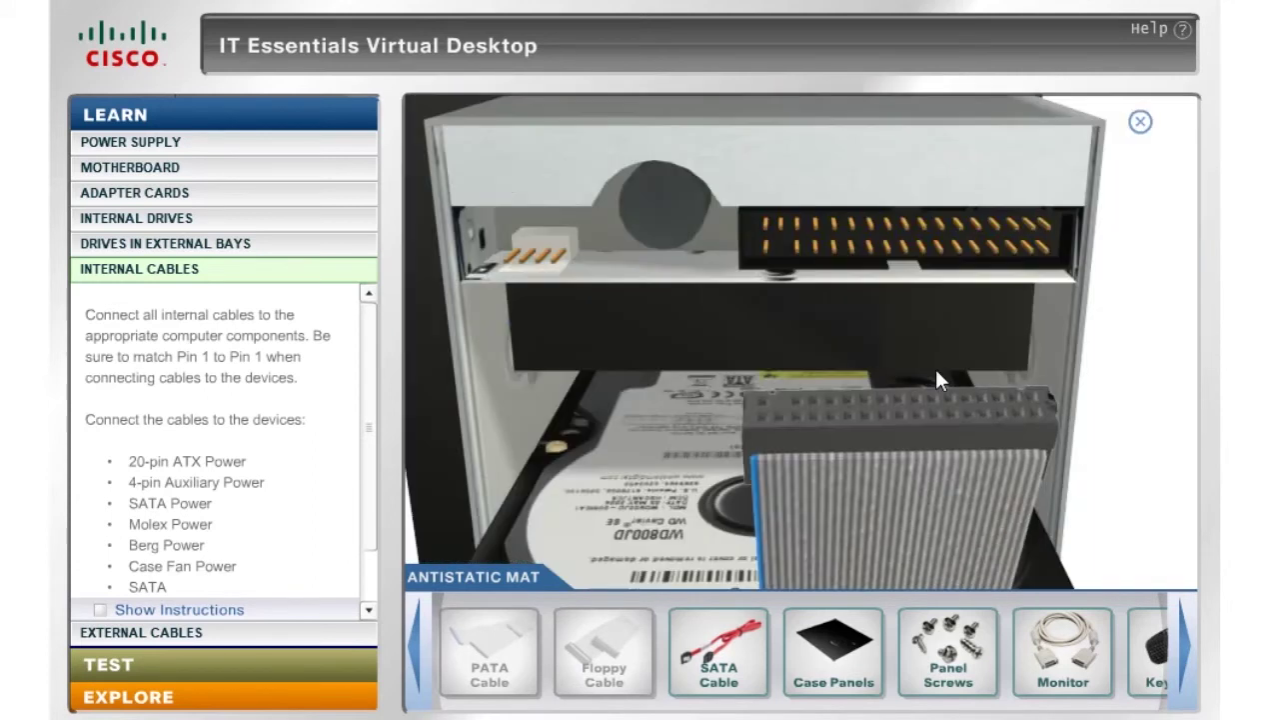
left_click(496, 175)
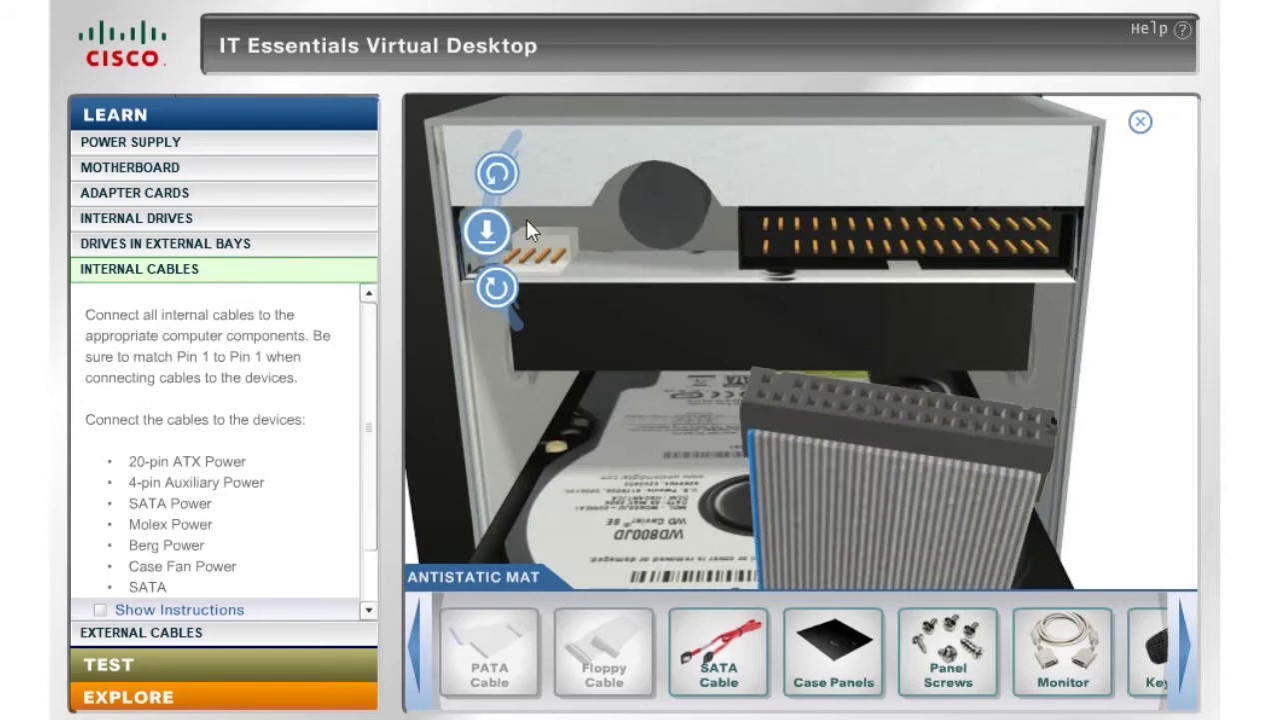
left_click(492, 230)
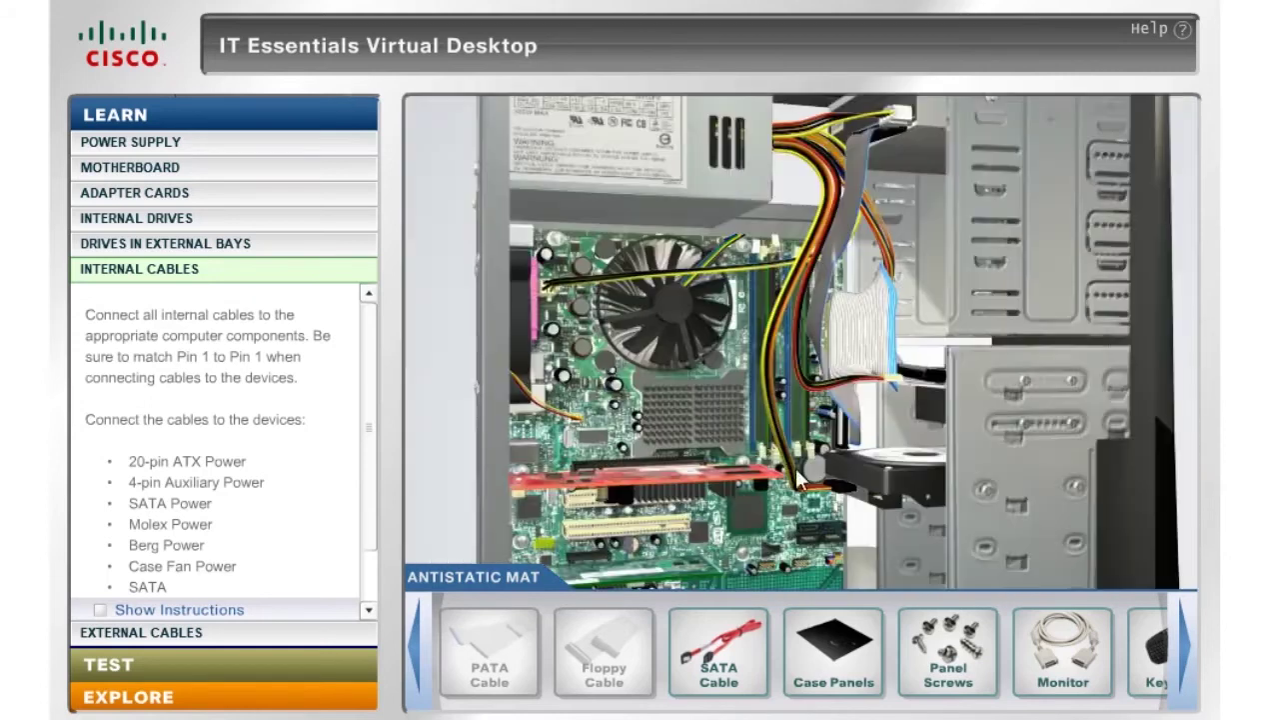
Step: Connect the SATA cable from the motherboard's SATA connector to the hard disk drive, rotating each end to fit, and acknowledge the layer's completion
left_click_drag(719, 645, 854, 485)
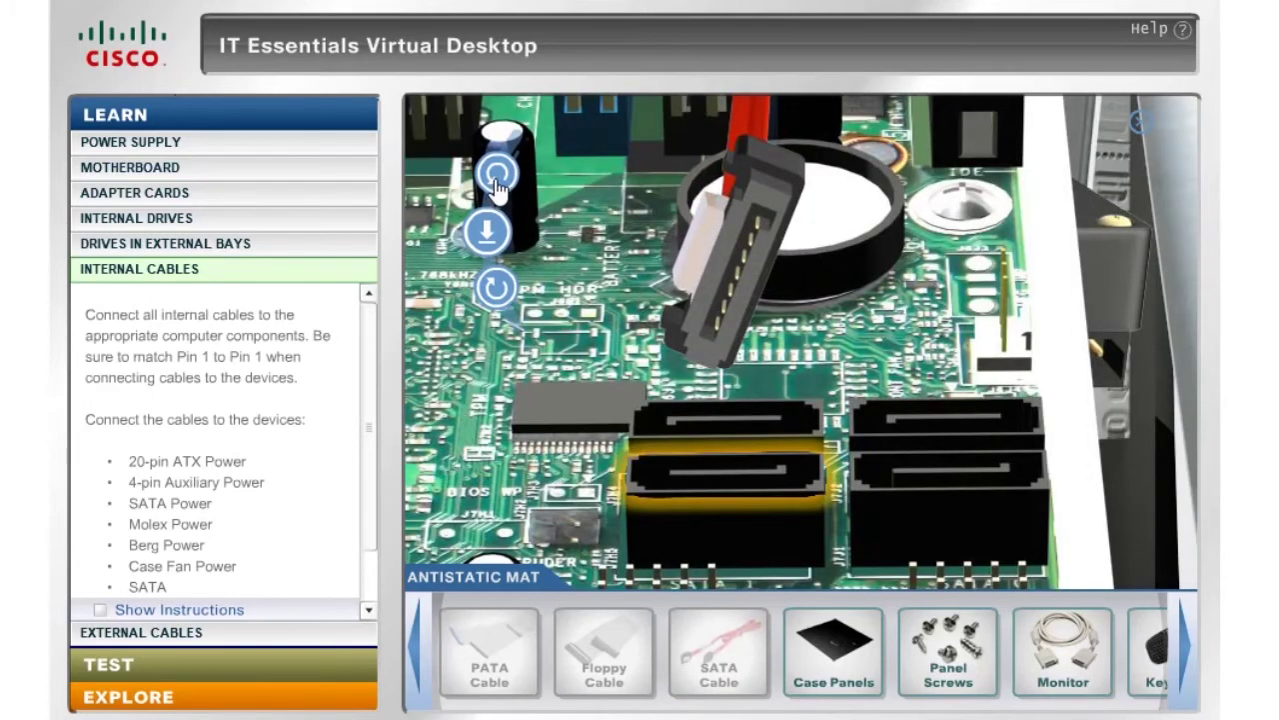
left_click(496, 180)
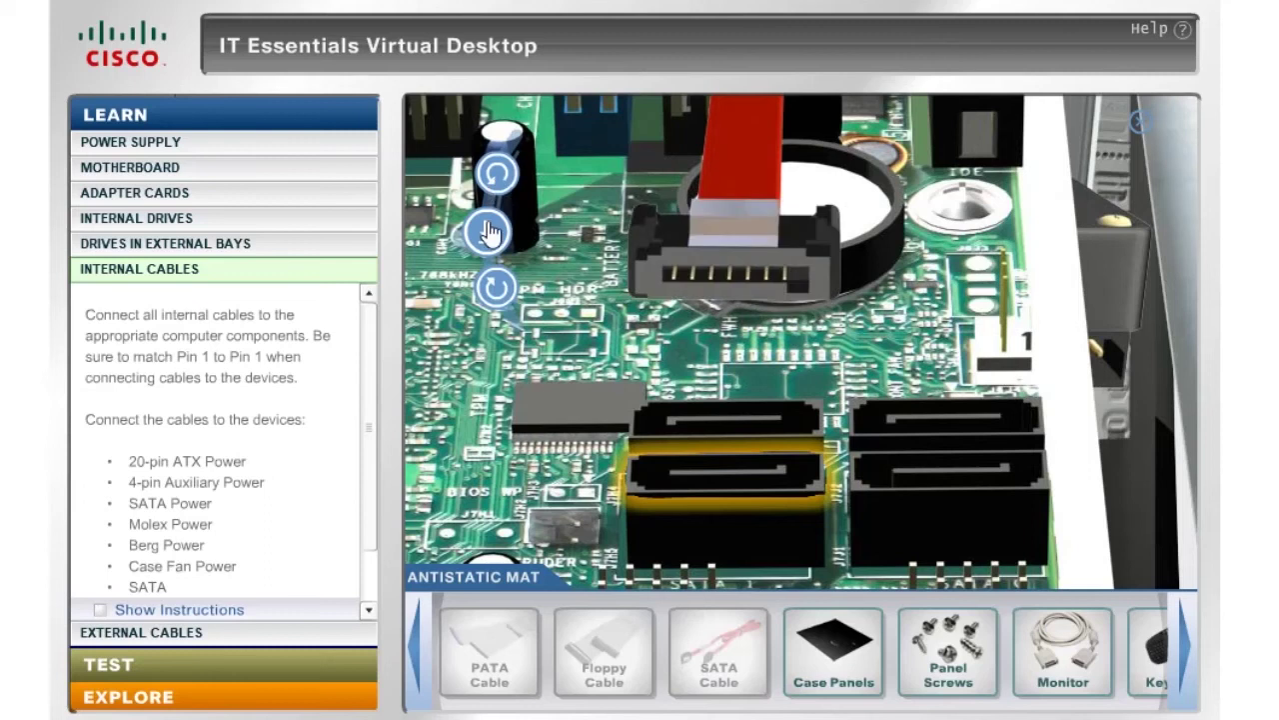
left_click(490, 232)
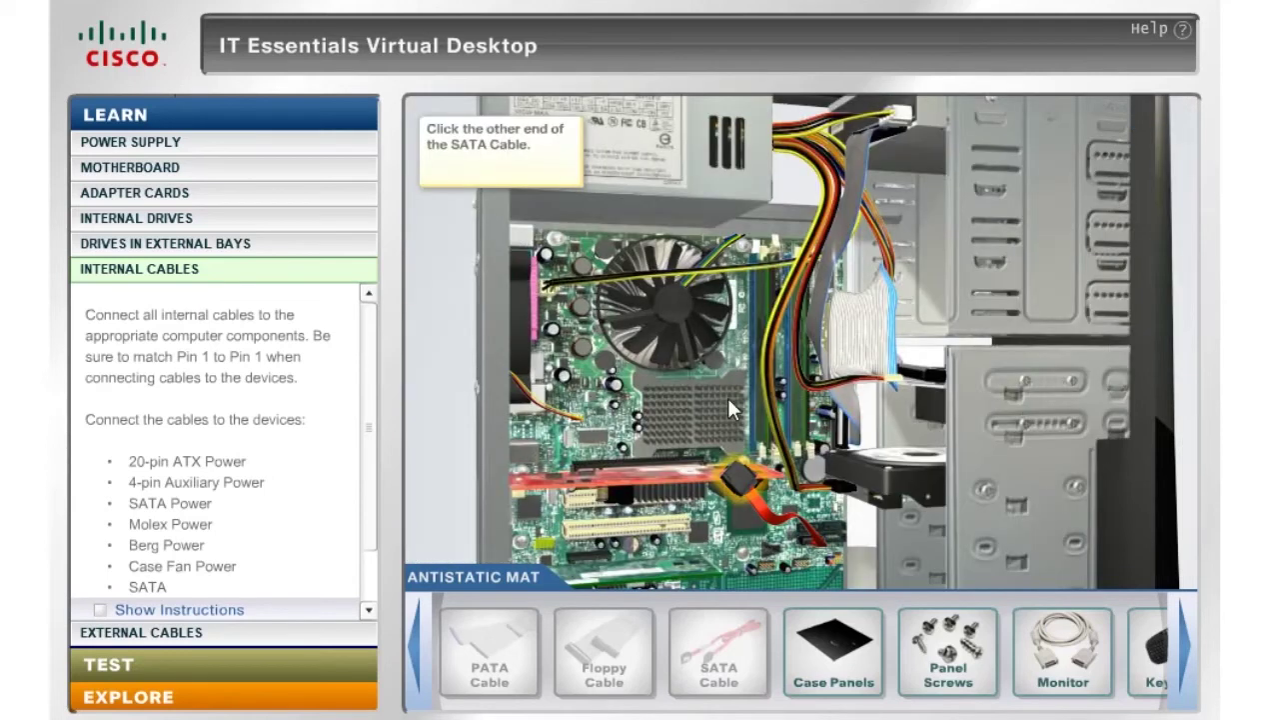
left_click(861, 507)
left_click(497, 176)
left_click(492, 235)
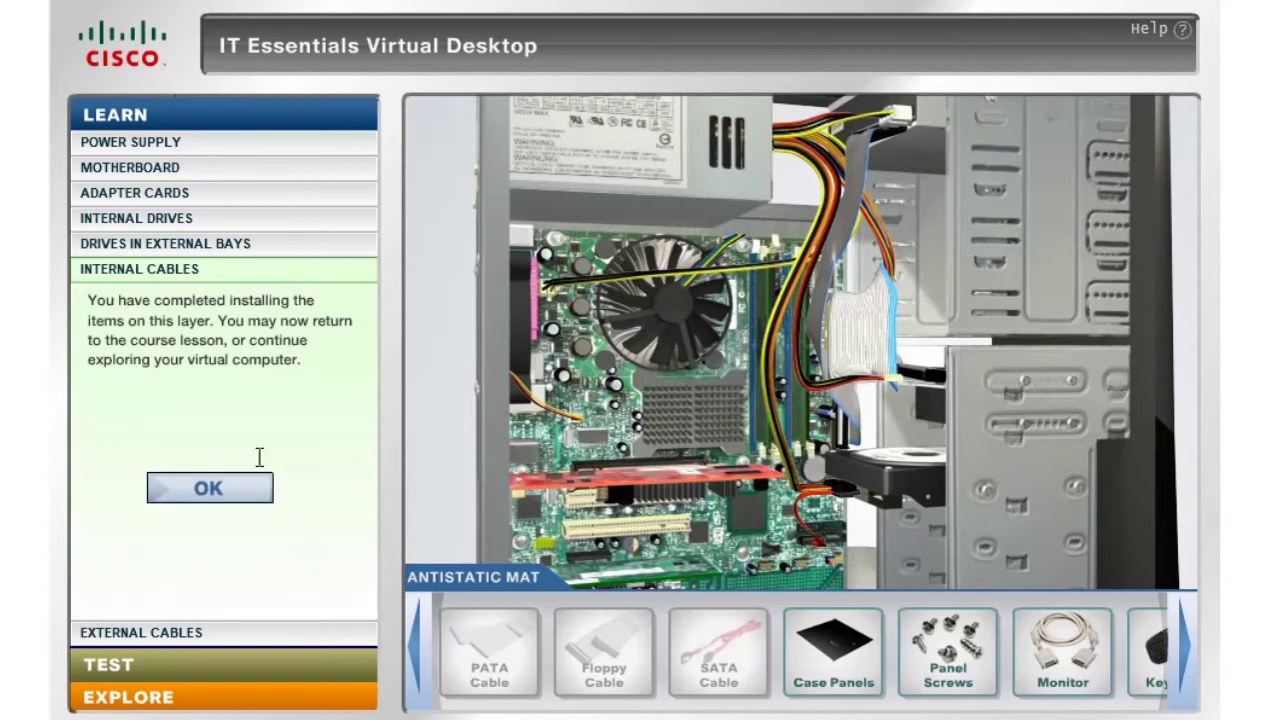
left_click(212, 487)
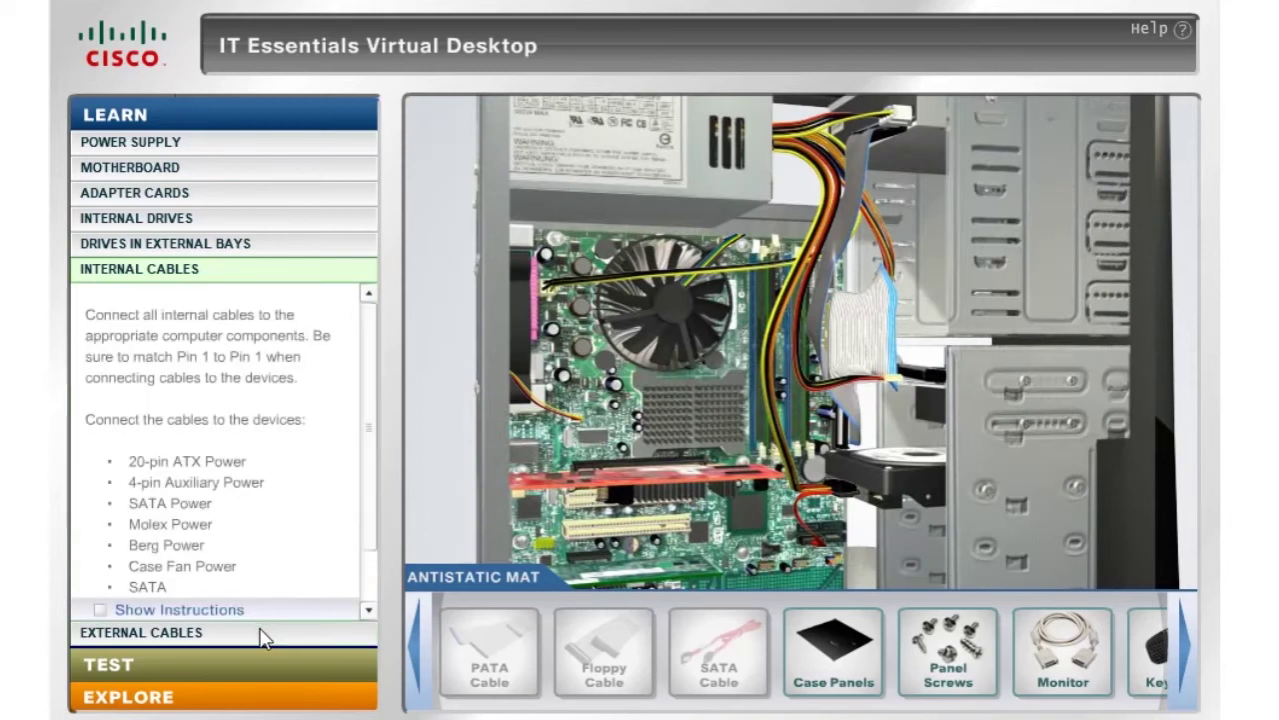
Step: Open the External Cables layer, attach the case panels to the computer case and secure them with the panel screws
left_click(226, 635)
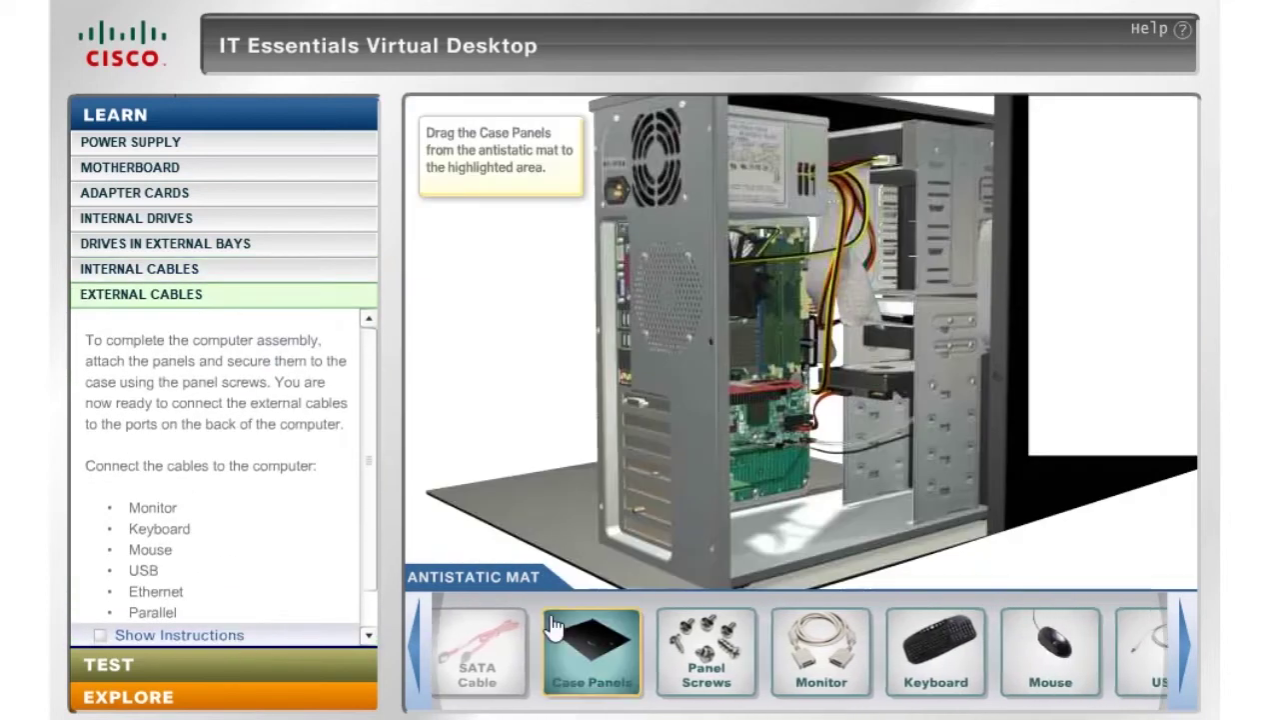
left_click_drag(507, 645, 867, 358)
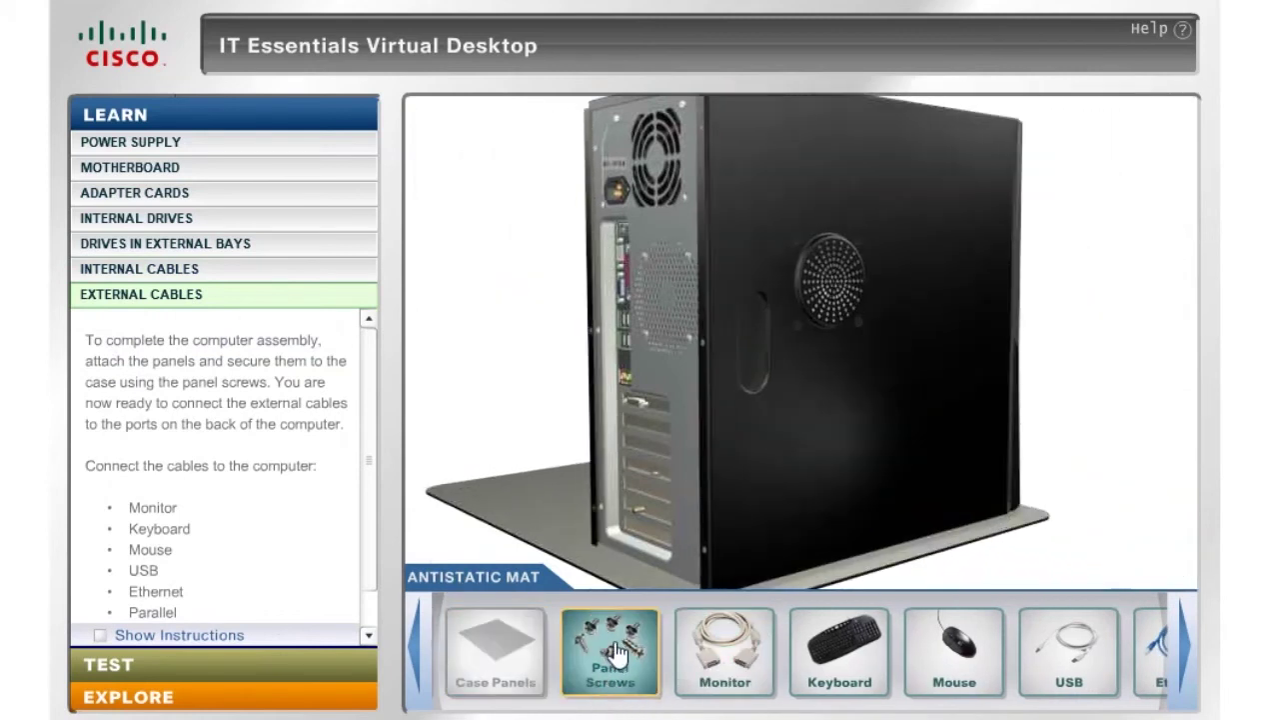
left_click_drag(718, 382, 722, 368)
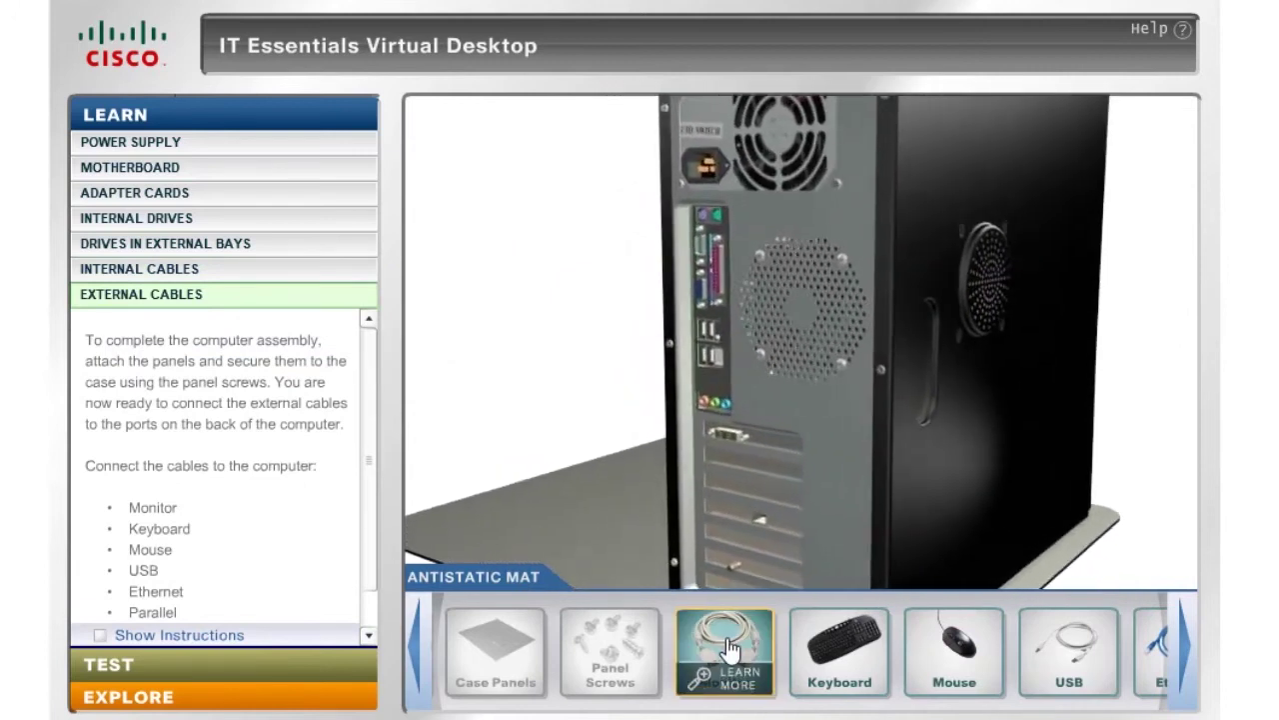
Step: Connect the monitor cable to the DVI port on the back of the computer, rotating the connector to match the port
left_click_drag(729, 648, 762, 477)
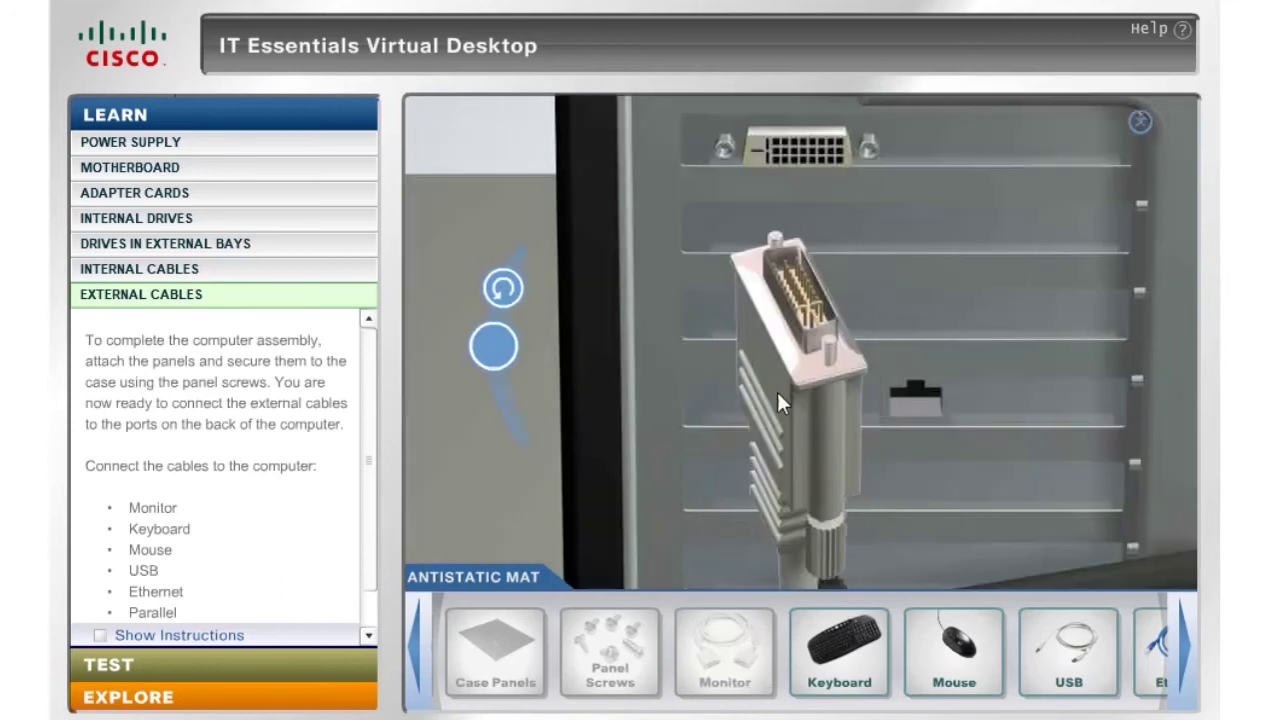
left_click(505, 289)
left_click(505, 289)
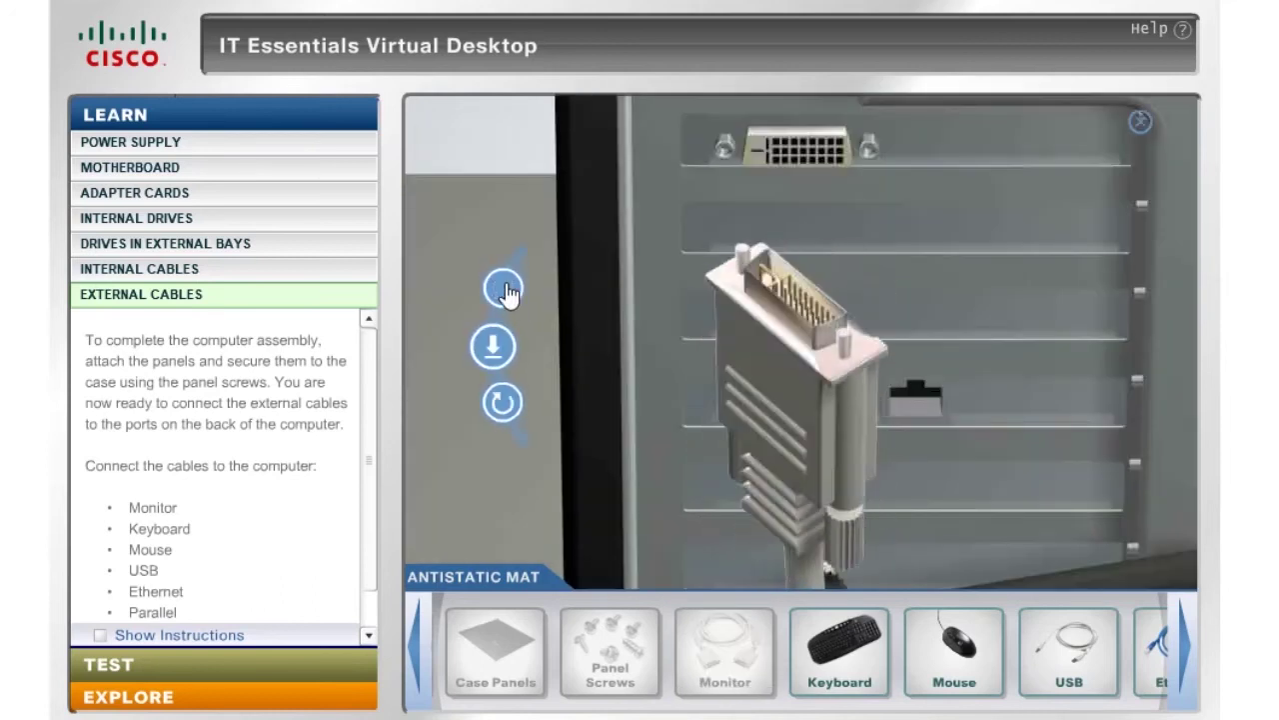
left_click(502, 289)
left_click(503, 401)
left_click(492, 346)
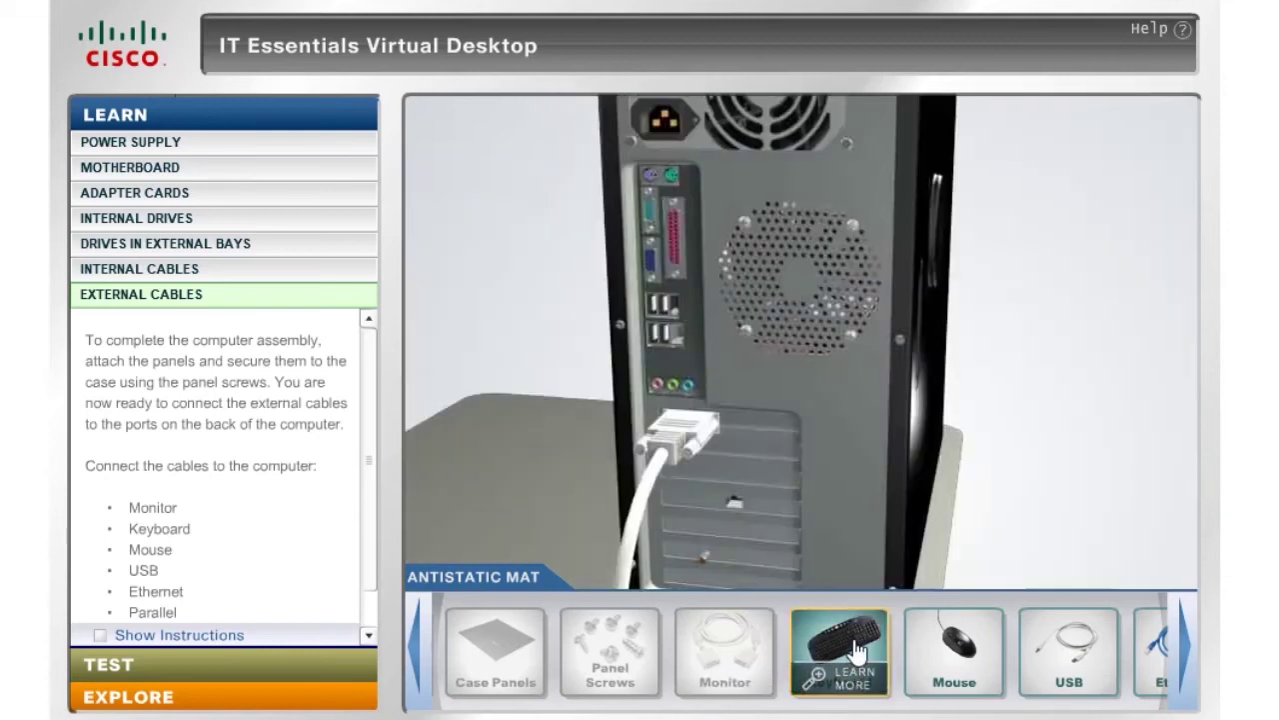
Step: Connect the keyboard cable to the purple PS/2 port, rotating the plug to align its pins
left_click_drag(857, 651, 730, 262)
left_click_drag(705, 180, 705, 180)
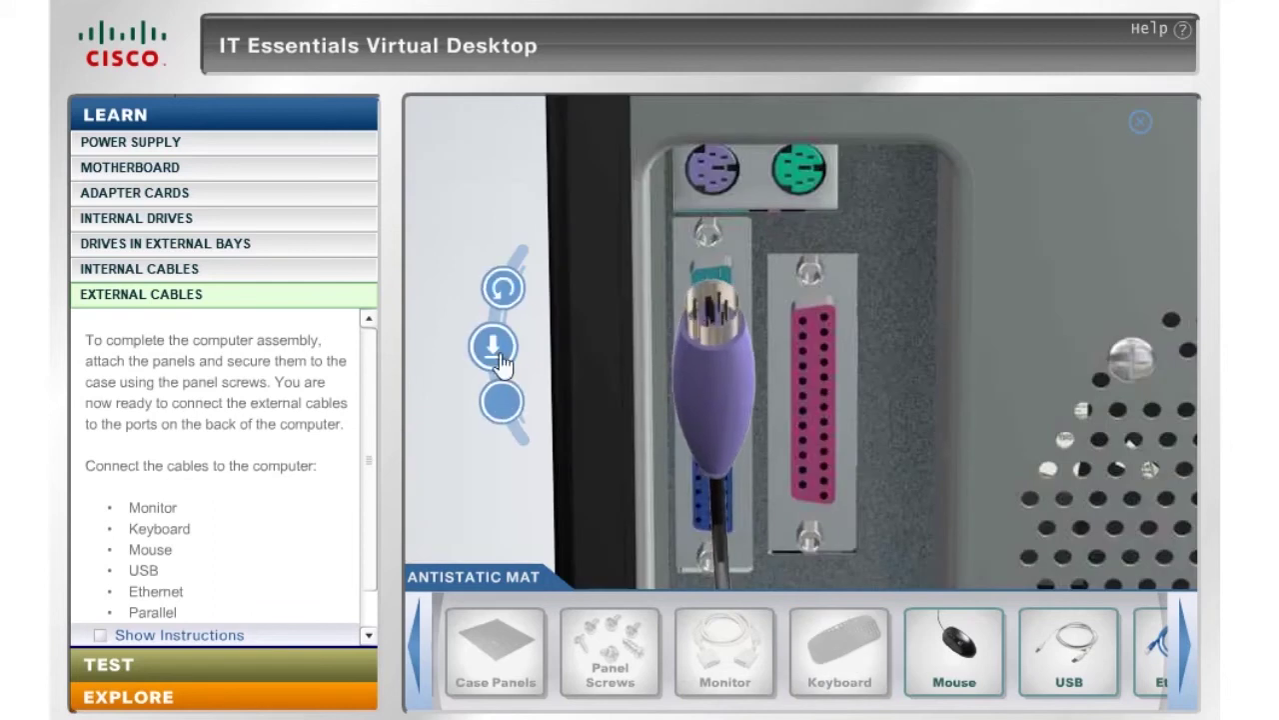
left_click(502, 300)
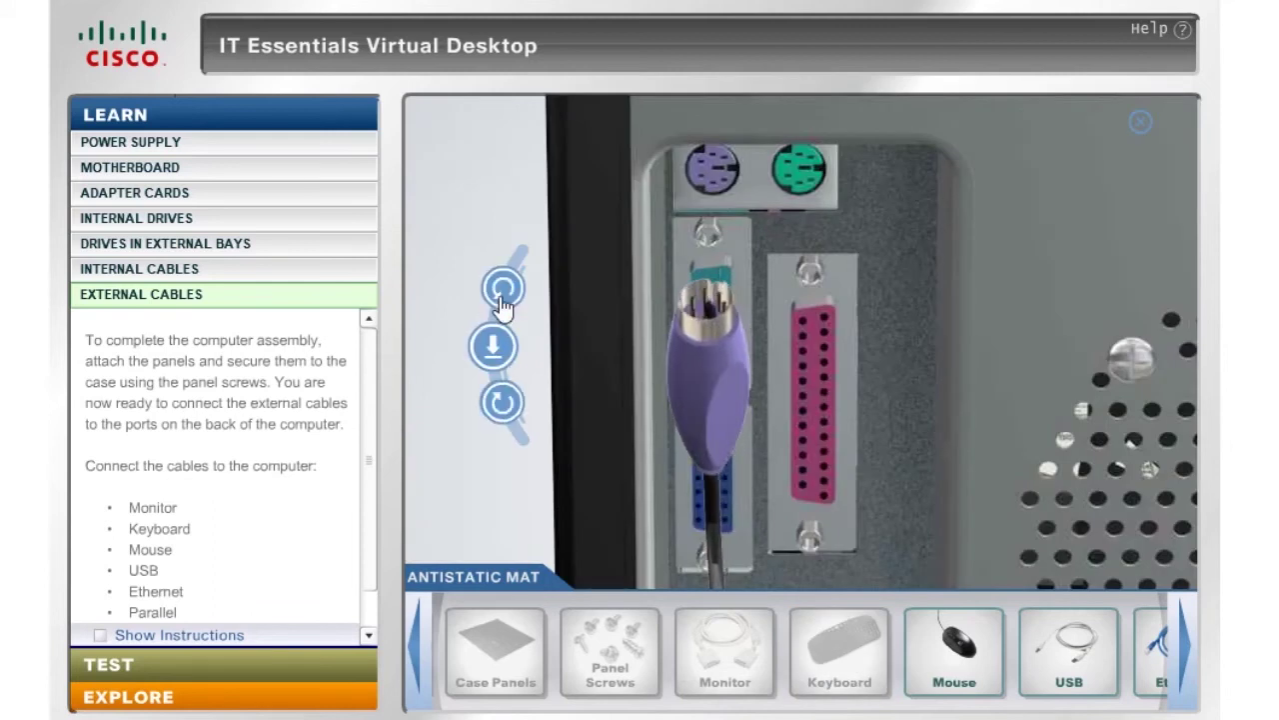
left_click(499, 349)
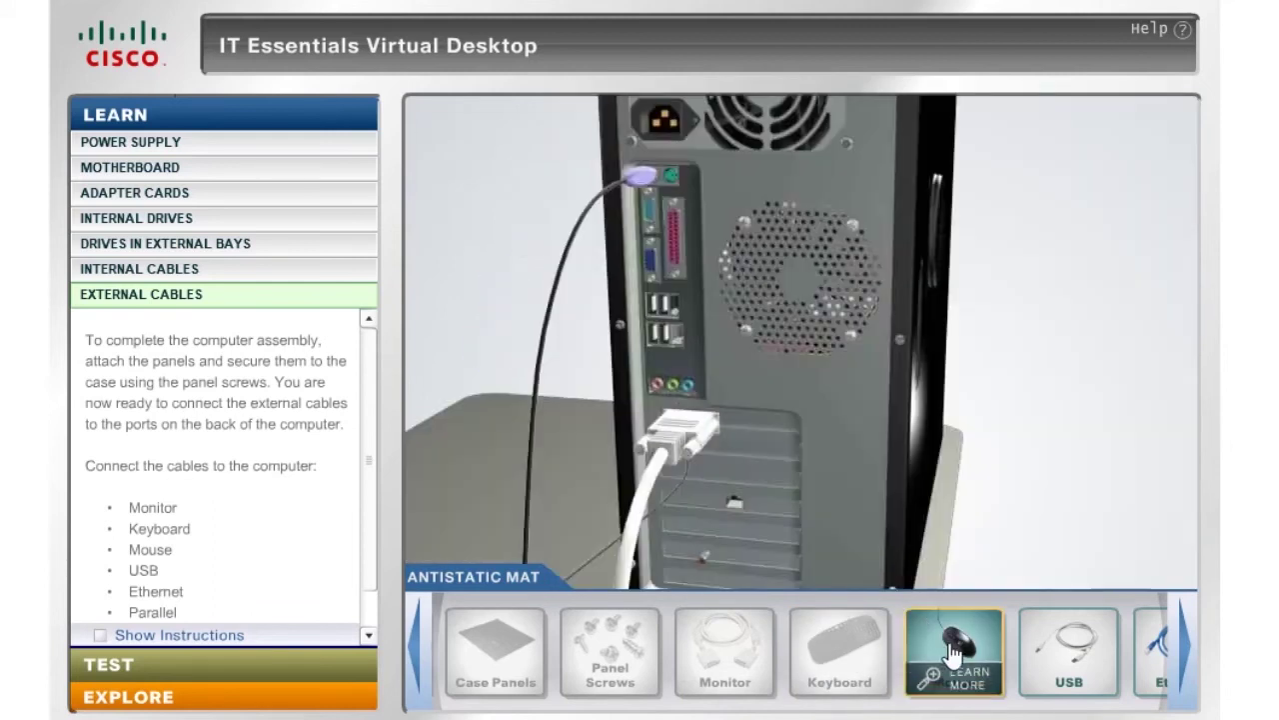
Step: Connect the mouse cable to the green PS/2 port, rotating the plug to align its pins
left_click_drag(945, 655, 716, 236)
left_click_drag(733, 176, 733, 176)
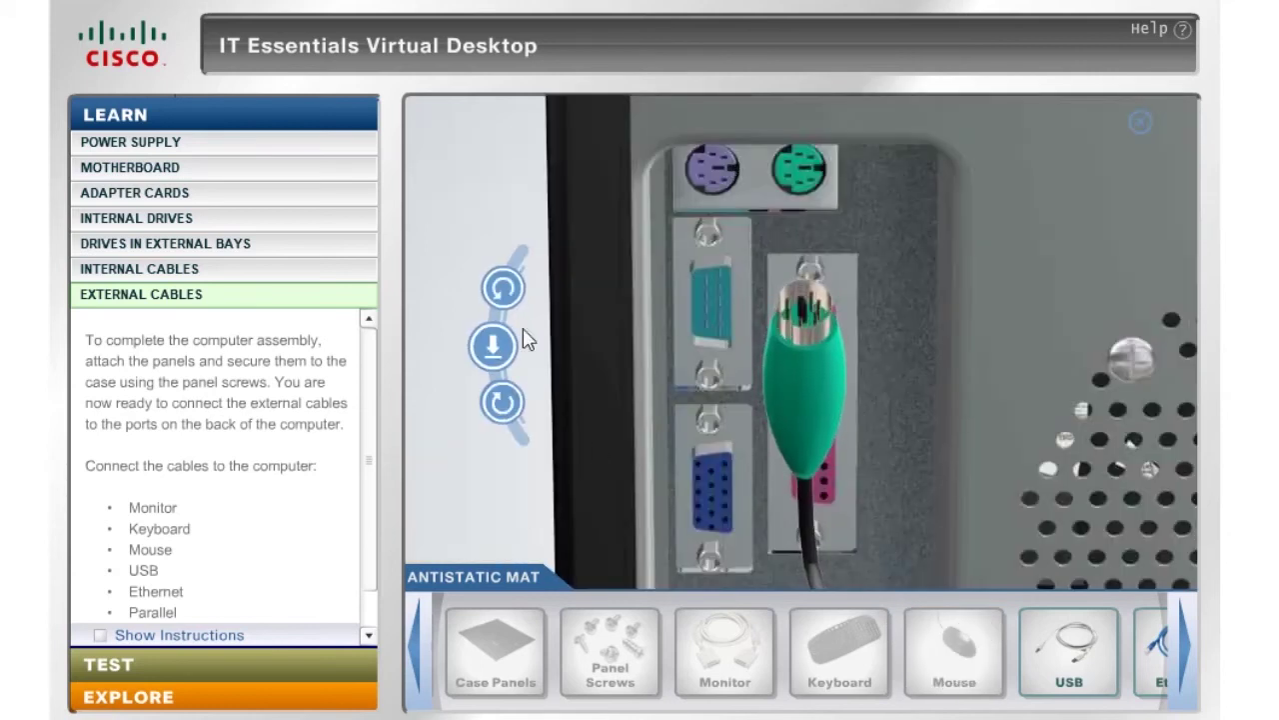
left_click(503, 296)
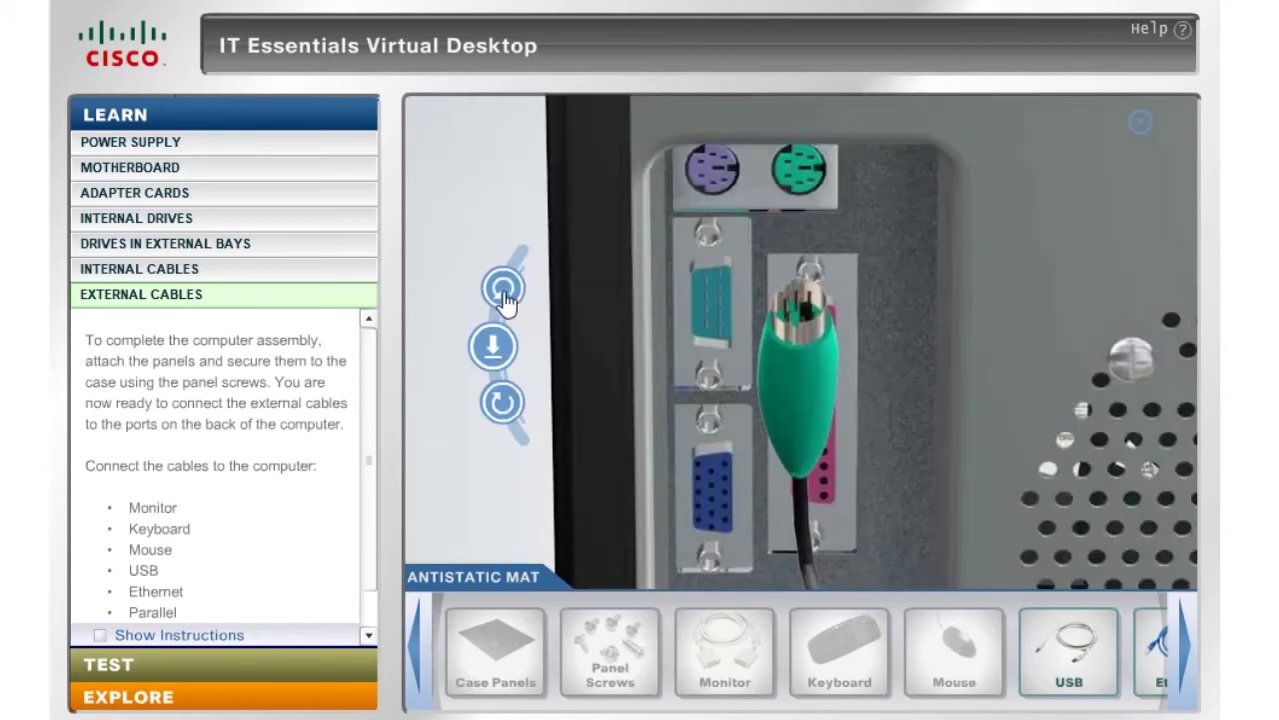
left_click(489, 355)
Step: Connect the USB cable to the highlighted USB port on the back of the computer, rotating the plug to fit
left_click_drag(1076, 650, 825, 440)
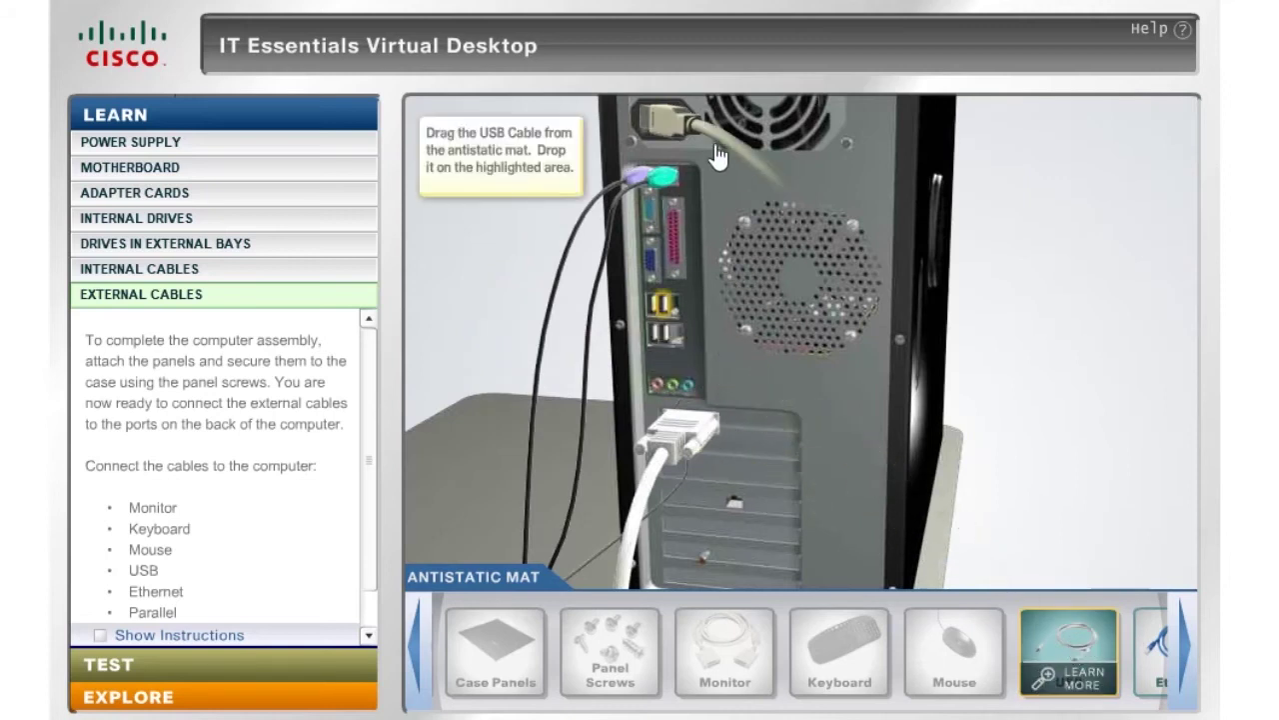
left_click_drag(727, 318, 727, 318)
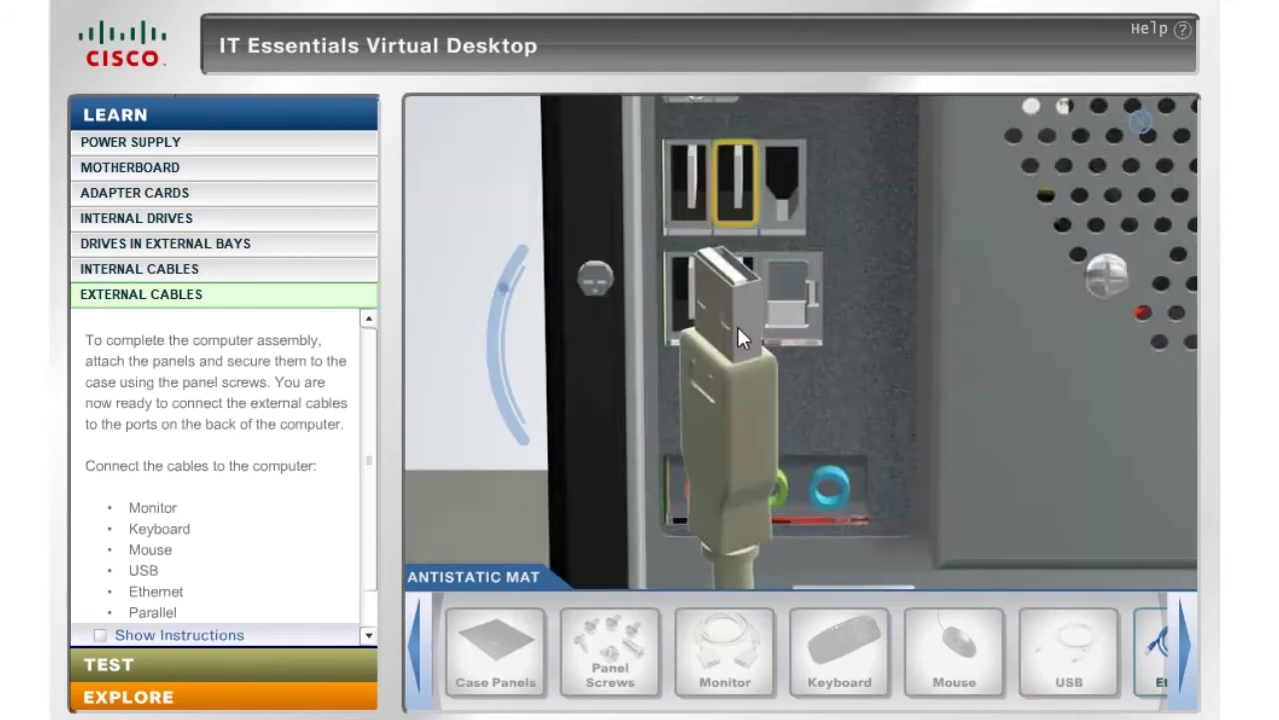
left_click(503, 287)
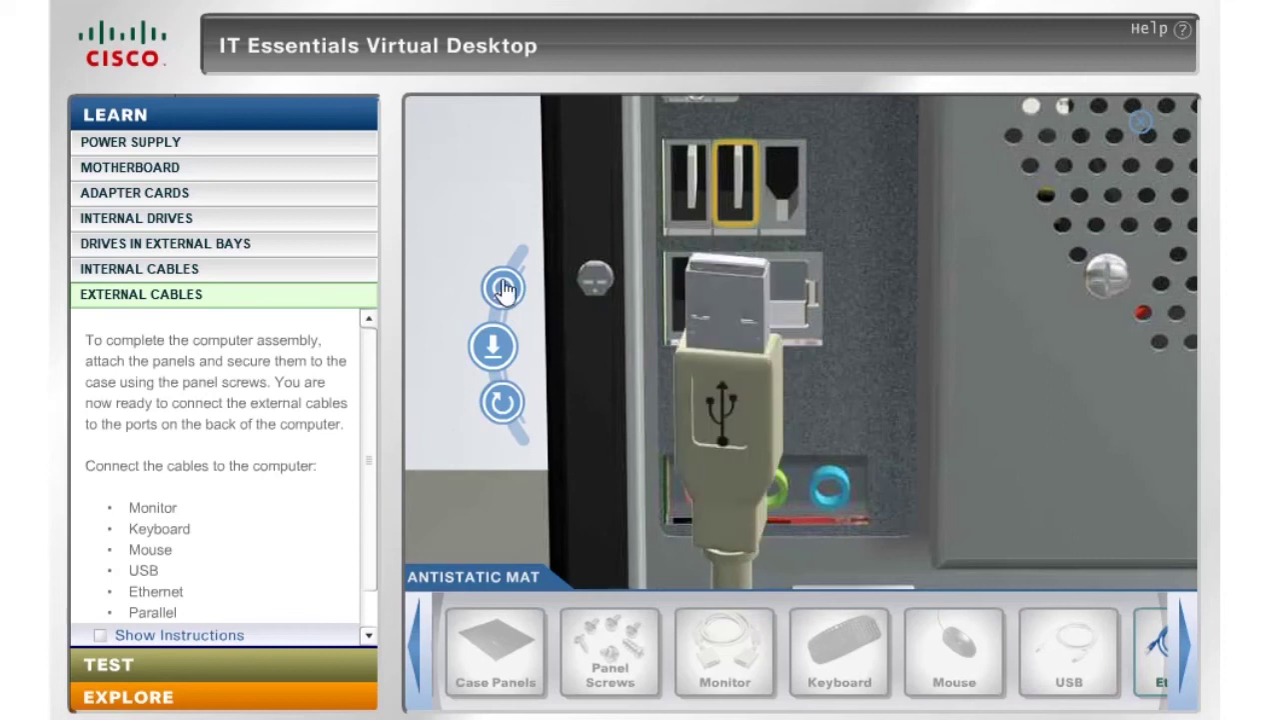
left_click(505, 363)
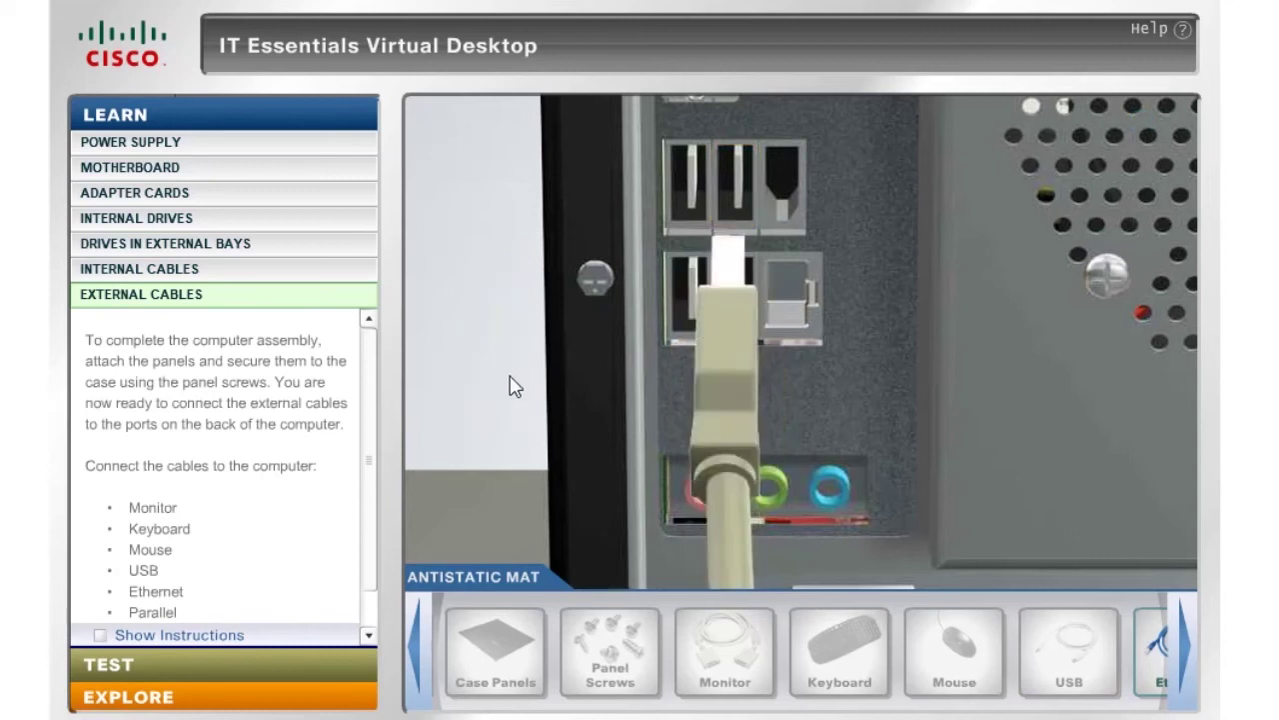
Step: Connect the Ethernet cable to the network adapter's port on the back of the computer, rotating the plug to fit
left_click_drag(1156, 660, 1032, 567)
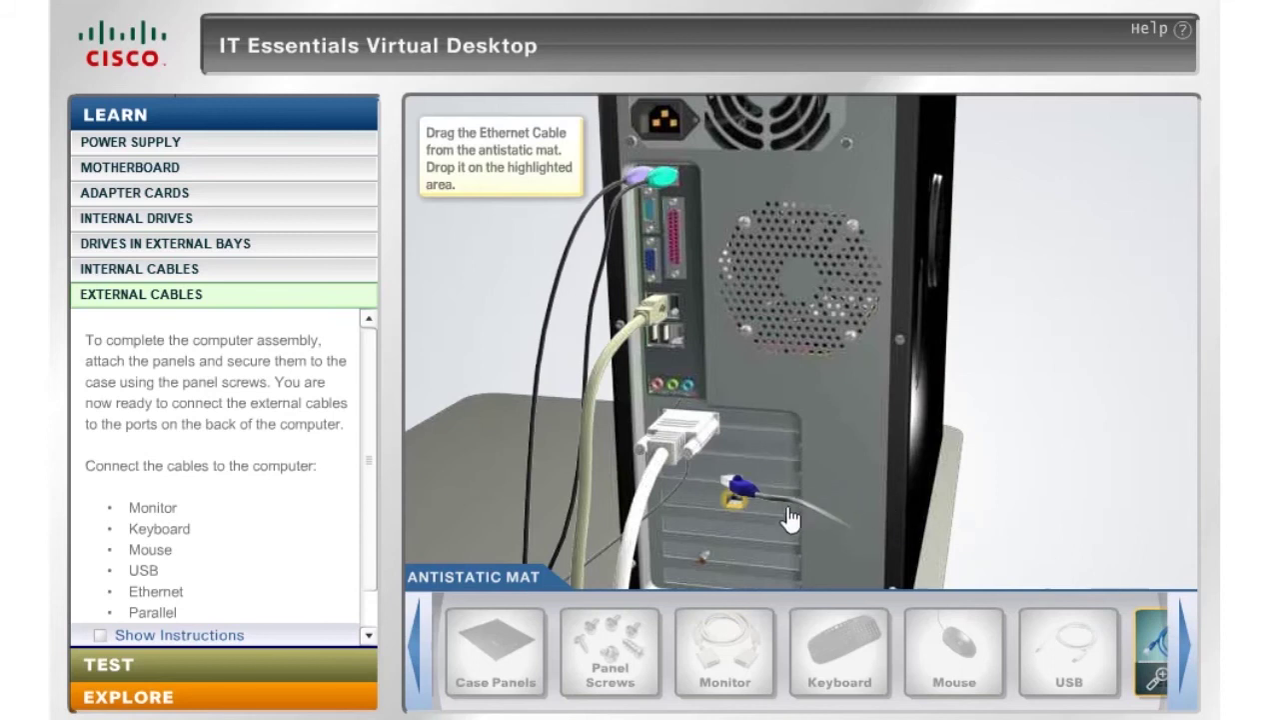
left_click_drag(790, 526, 790, 526)
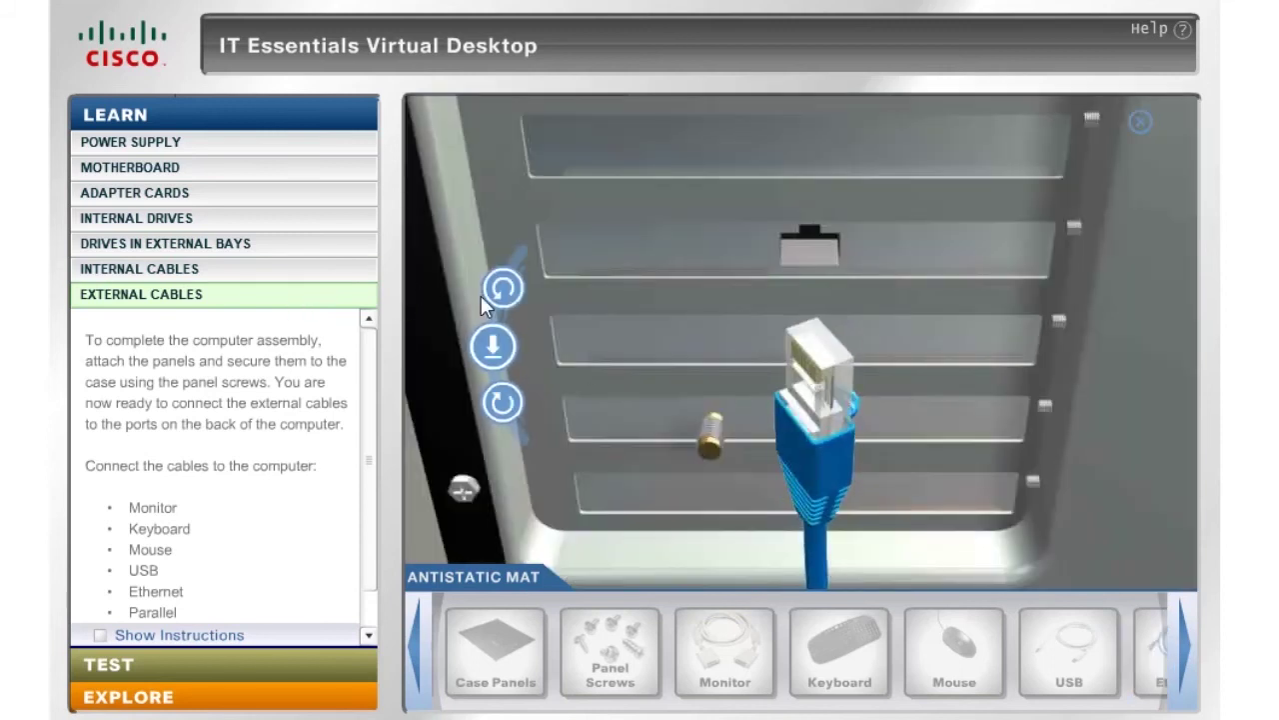
left_click(505, 290)
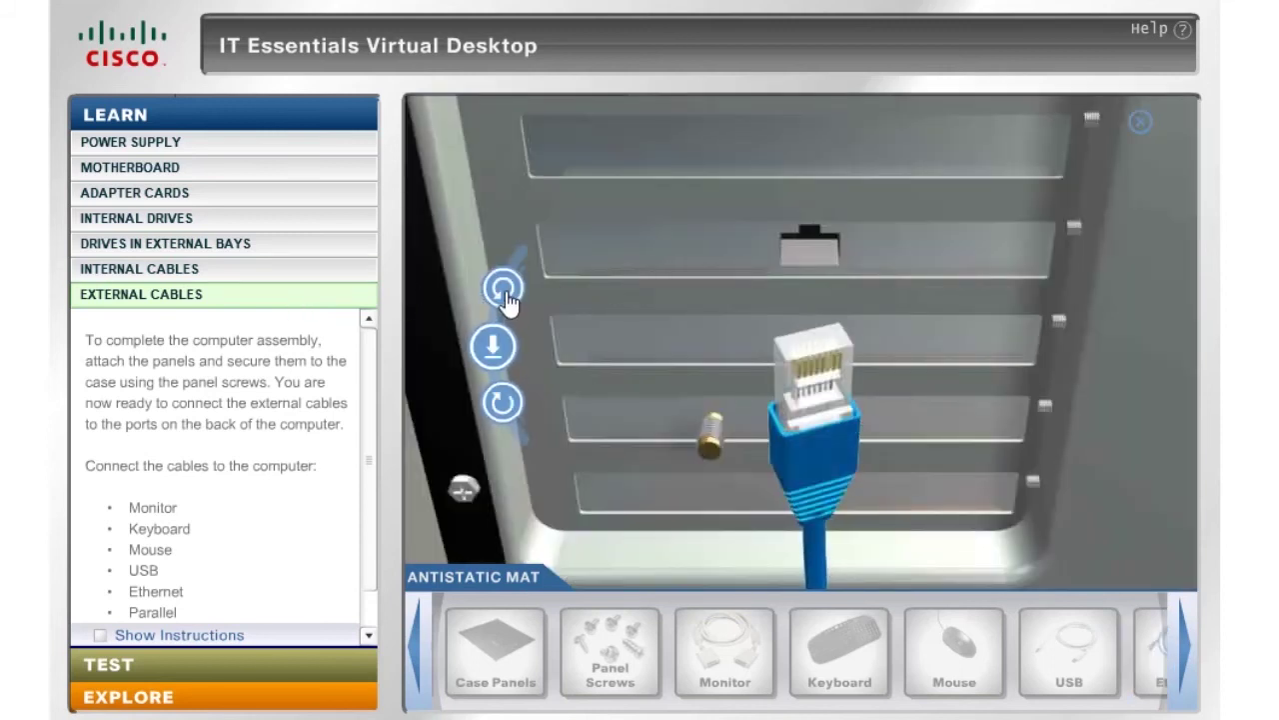
left_click(477, 358)
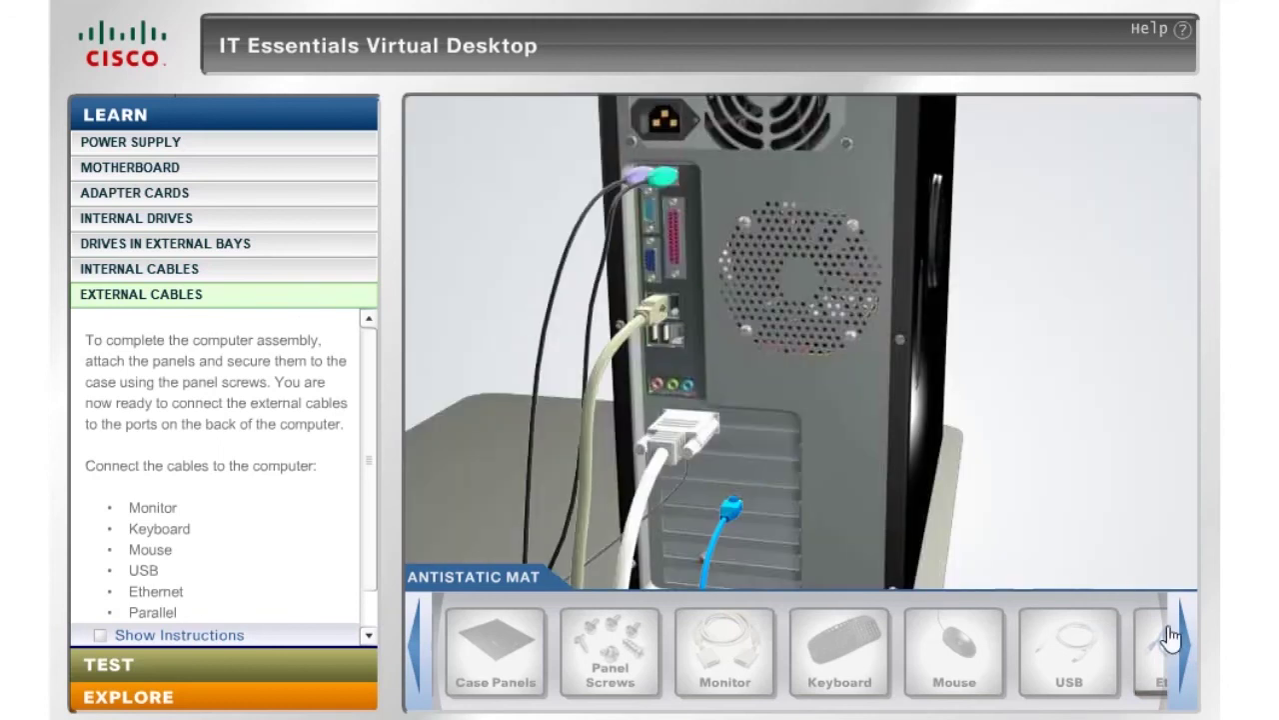
Step: Attach the wireless antenna to the antenna connector in the expansion slot below the Ethernet port
left_click(1188, 658)
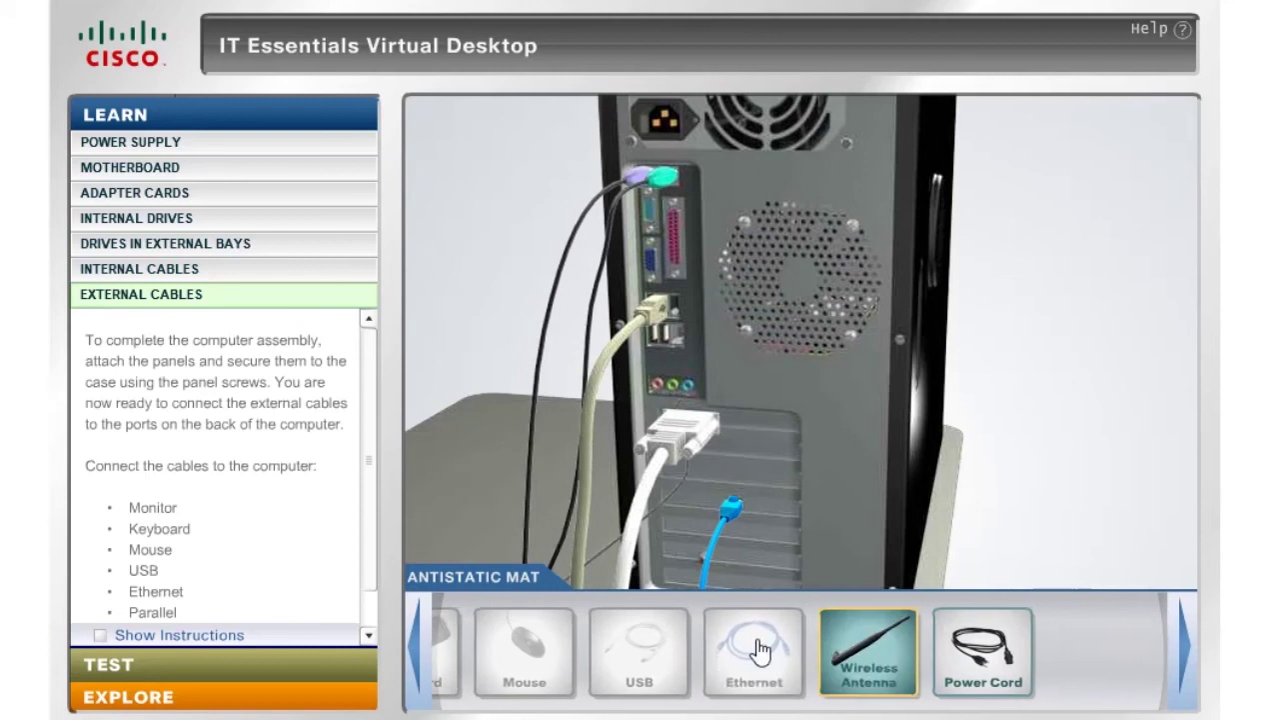
left_click(862, 649)
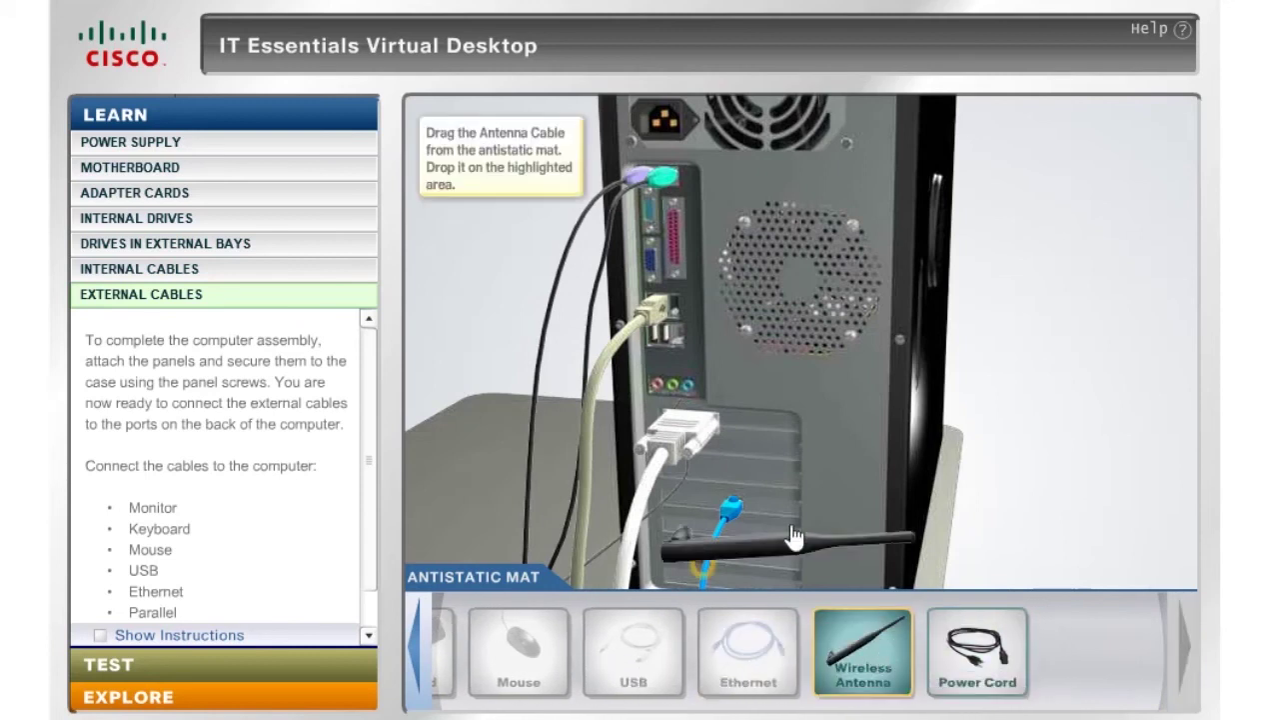
left_click_drag(828, 586, 847, 580)
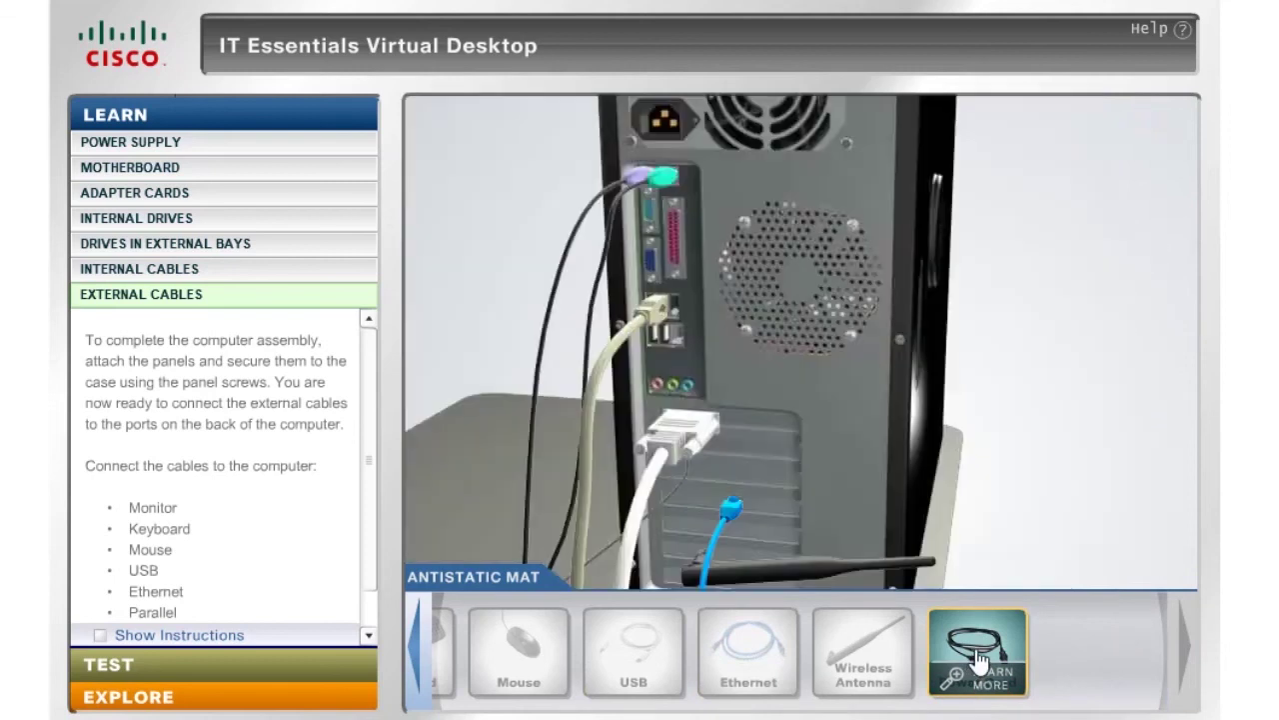
Step: Plug the power cord into the power supply socket with the plug rotated to fit, and acknowledge the External Cables layer's completion
left_click(980, 643)
left_click_drag(729, 480, 777, 157)
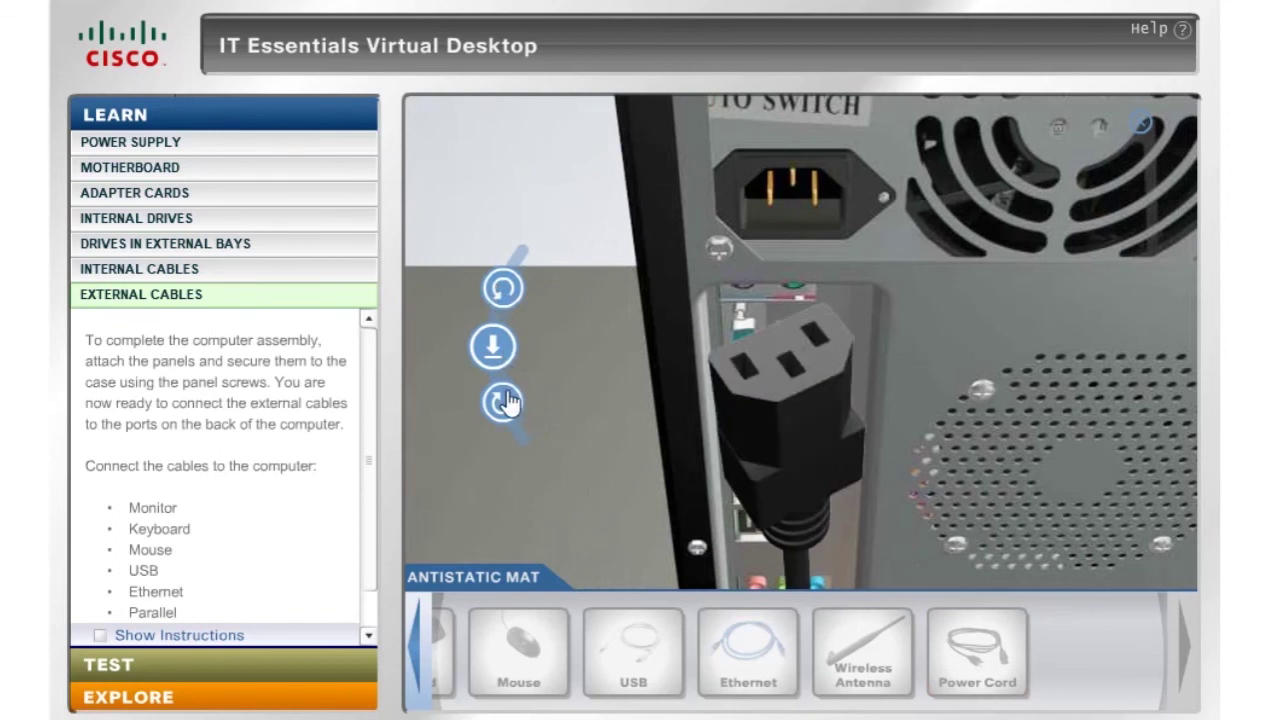
left_click(496, 348)
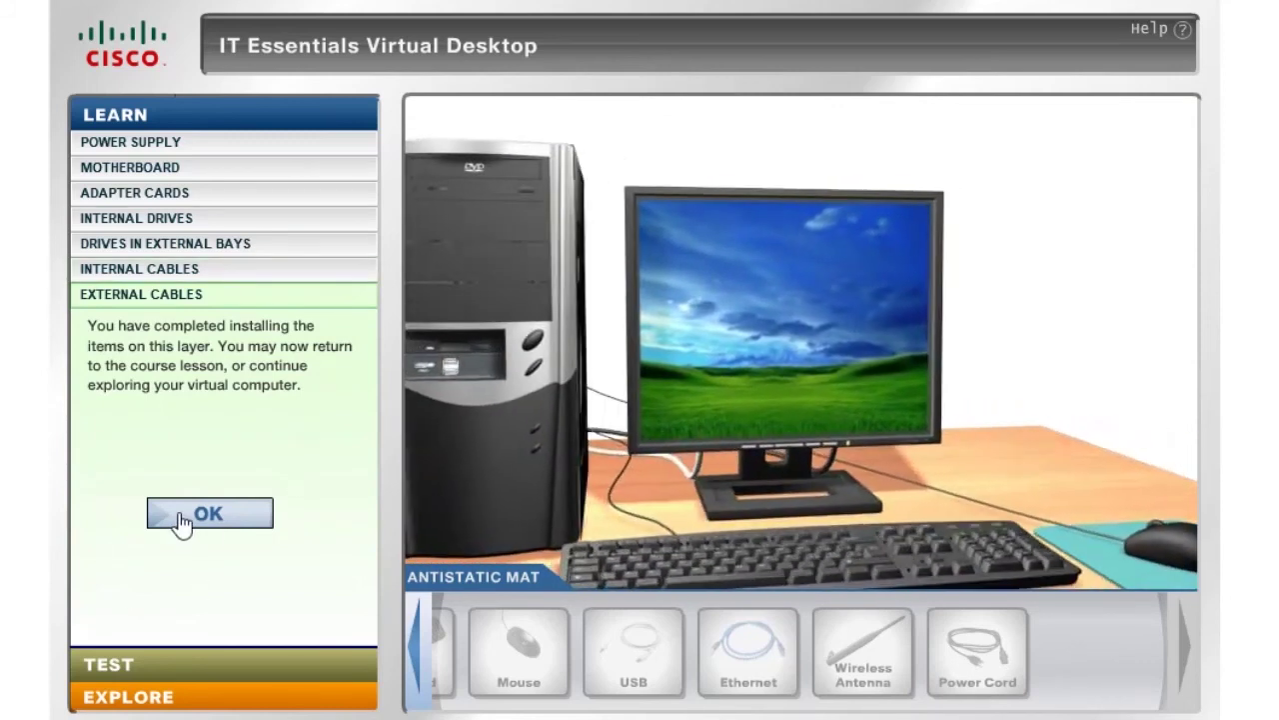
left_click(190, 520)
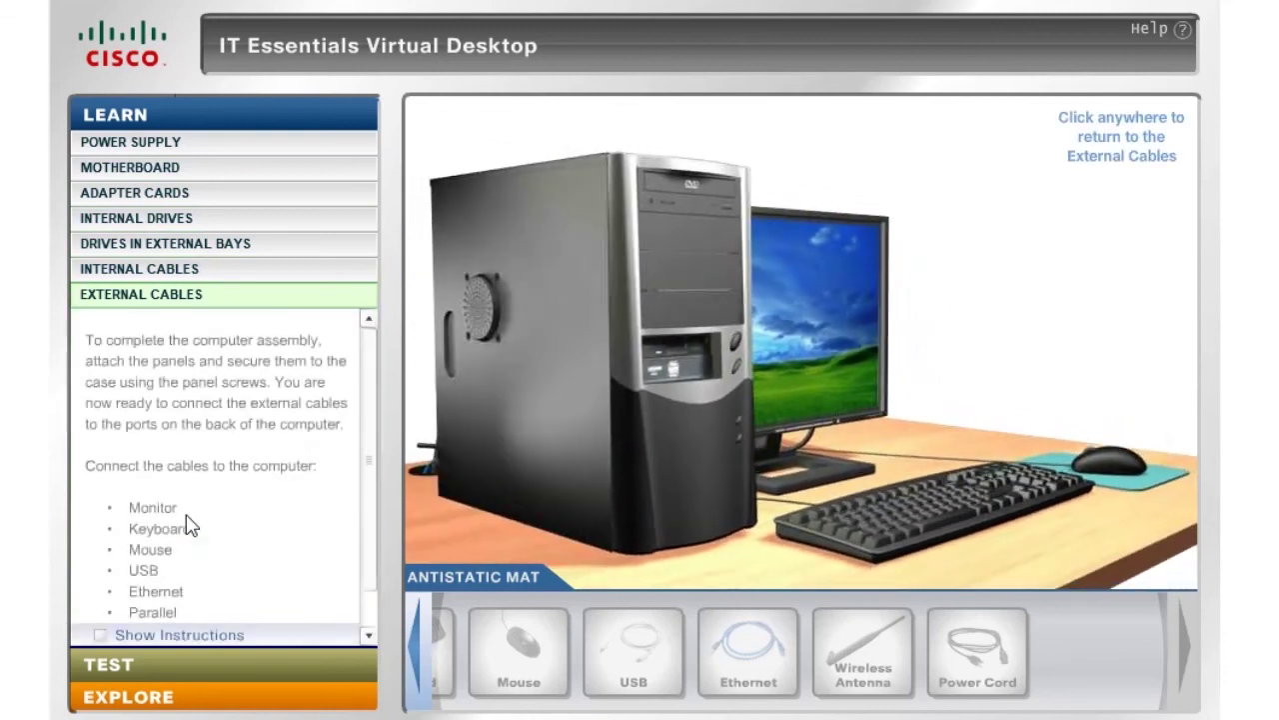